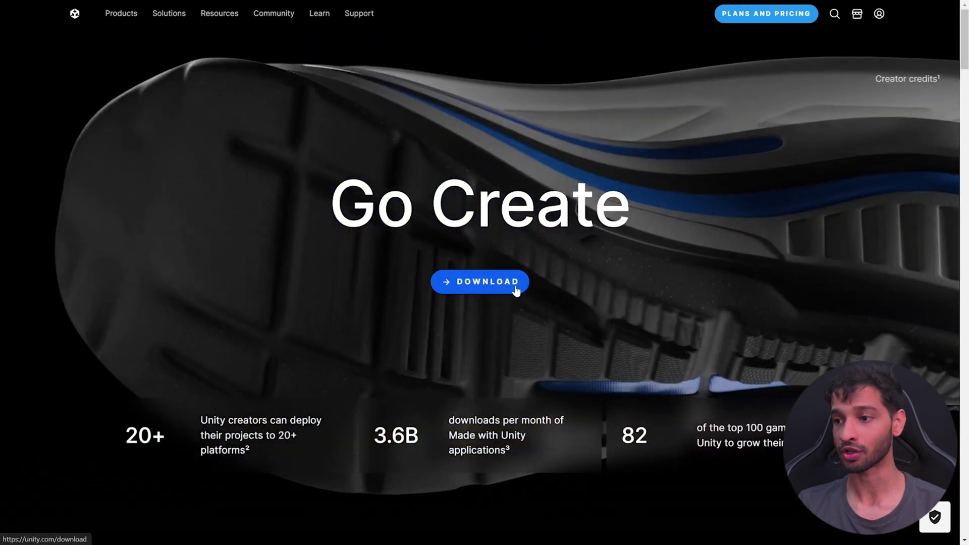
# Open the Unity Hub download page from the unity.com hero section
pyautogui.click(512, 283)
pyautogui.scroll(-5, 424, 160)
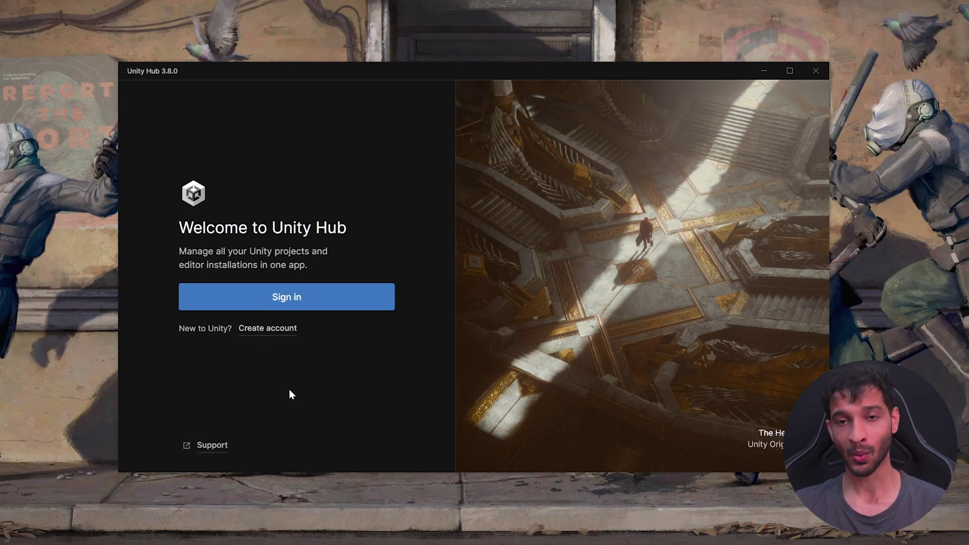
# Sign in to Unity Hub and open the editor download archive from Install Editor's Archive tab
pyautogui.click(353, 299)
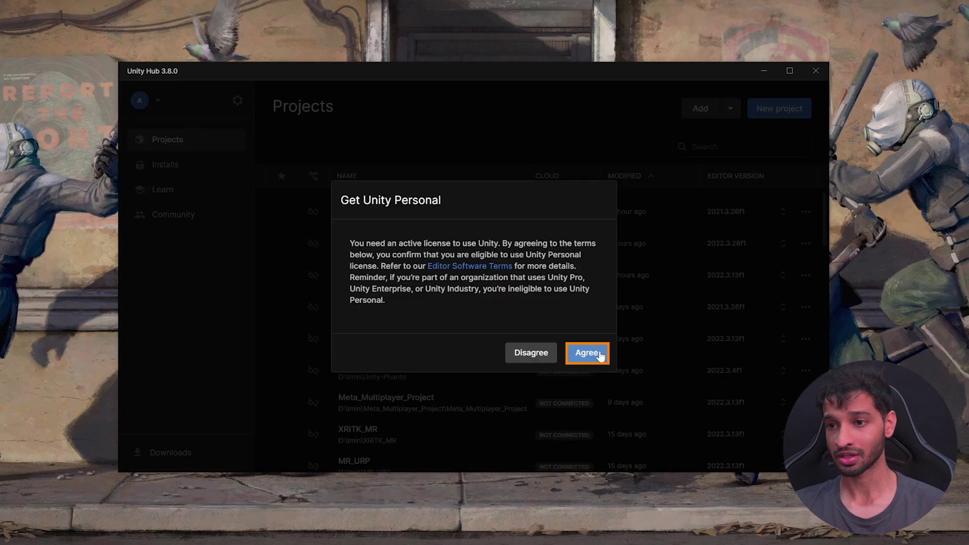
pyautogui.click(587, 353)
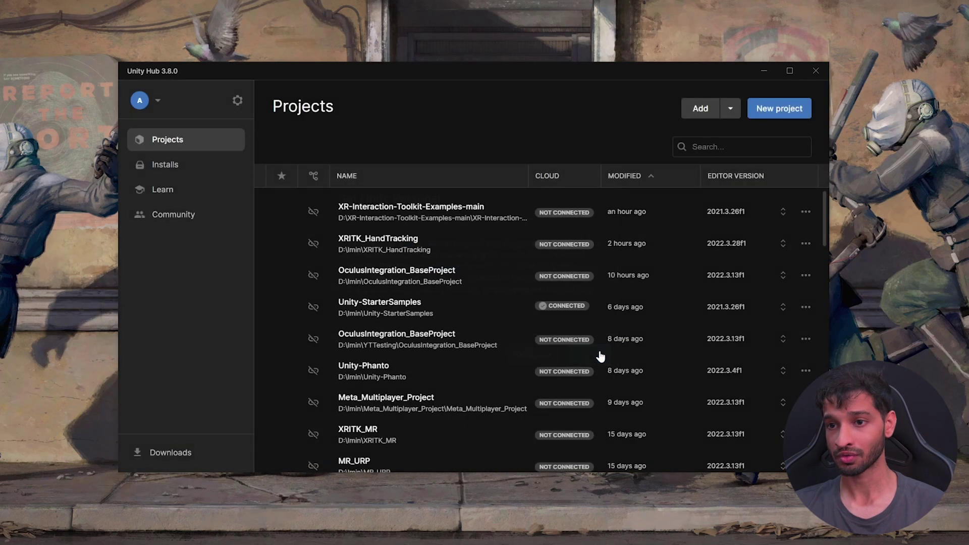
pyautogui.click(177, 164)
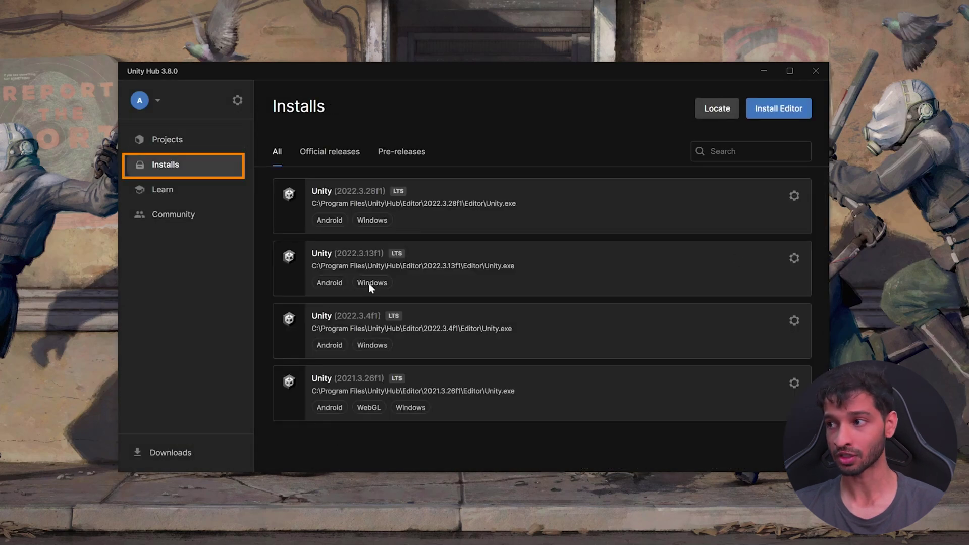
pyautogui.click(810, 109)
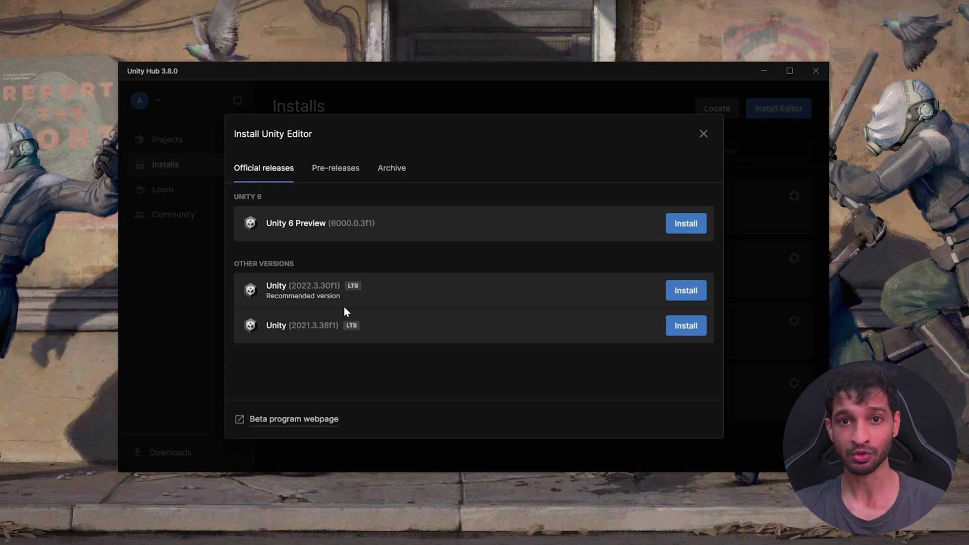
pyautogui.click(389, 171)
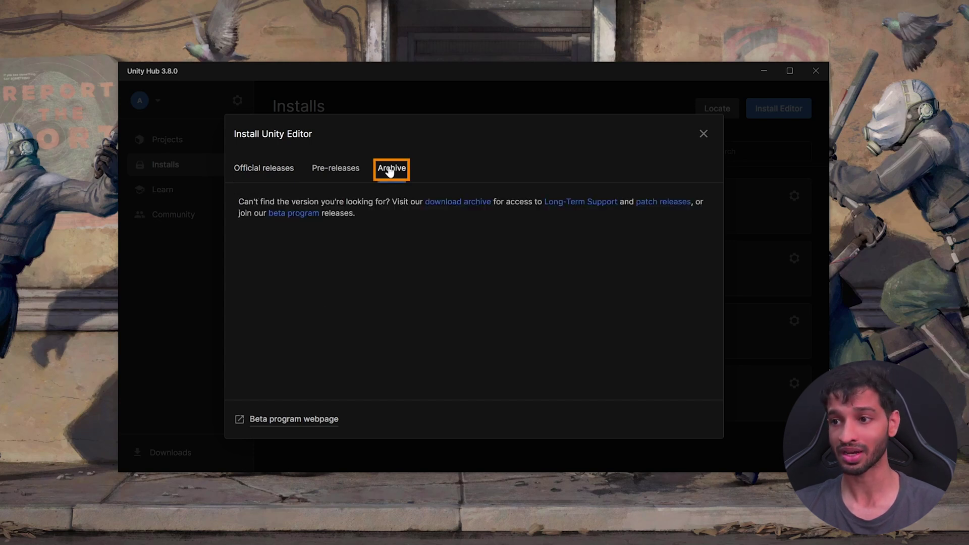
pyautogui.click(467, 206)
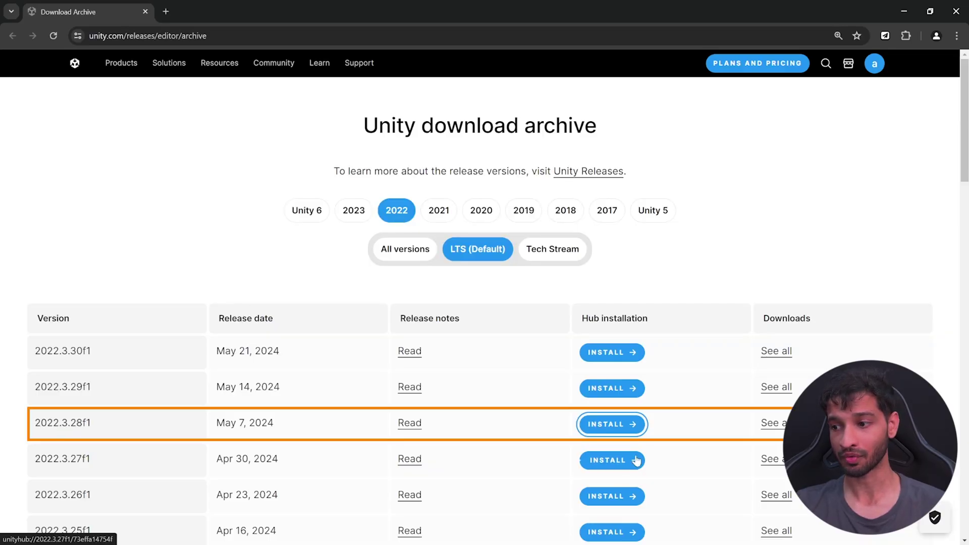
# Choose INSTALL for editor 2022.3.28f1 in the 2022 LTS archive list
pyautogui.click(606, 428)
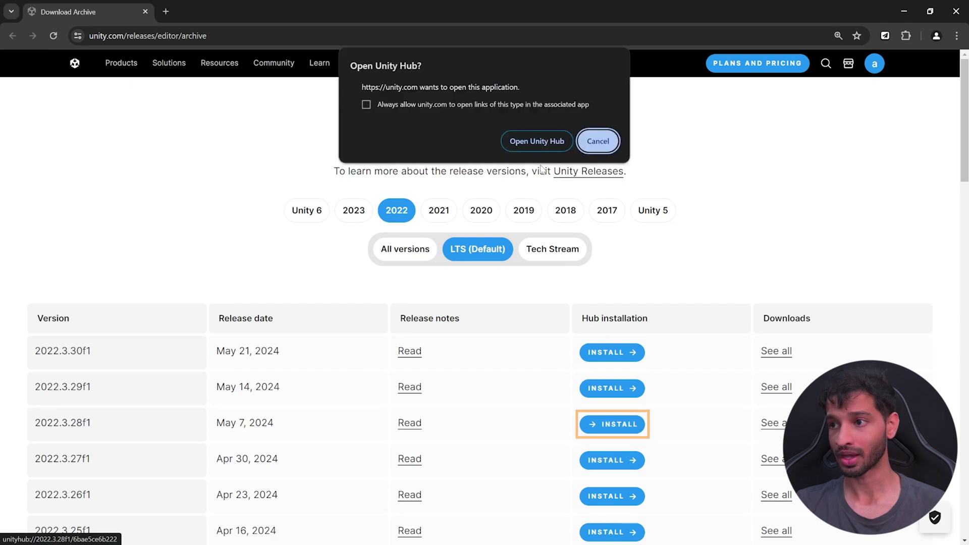
# Hand the 2022.3.28f1 install to Unity Hub and continue with the Android Build Support modules
pyautogui.click(540, 144)
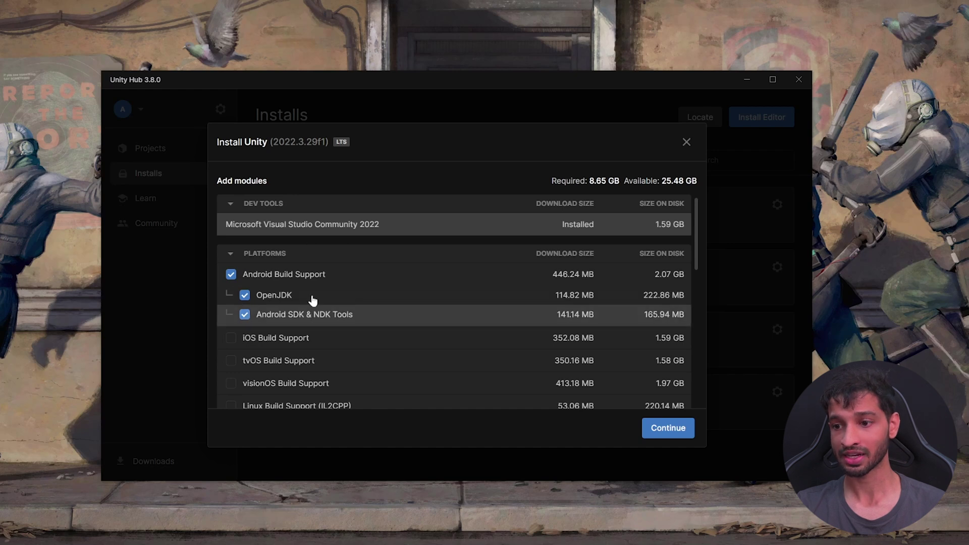
pyautogui.click(681, 432)
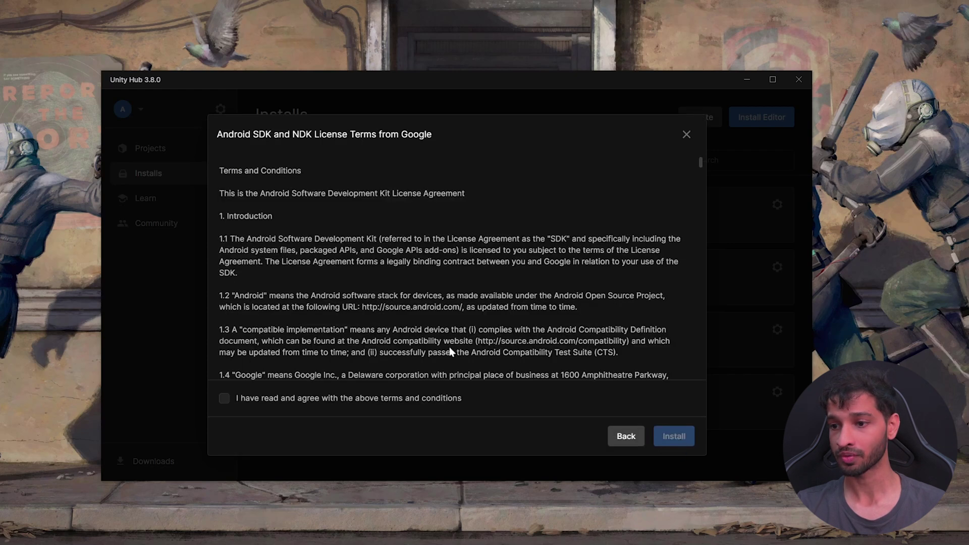
pyautogui.scroll(-5, 451, 352)
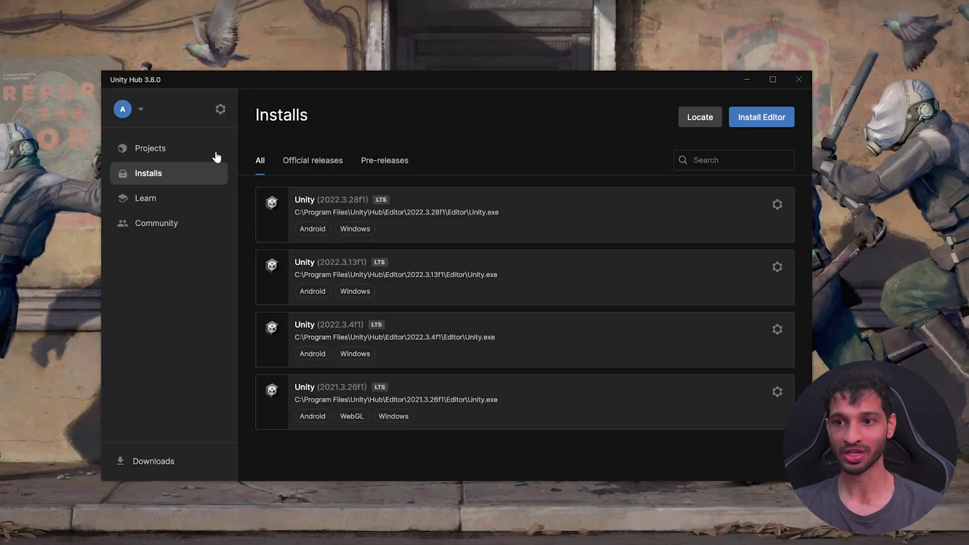
# Create Hello_World_VR on 2022.3.28f1 using 3D (Built-In Render Pipeline), with Unity Cloud off
pyautogui.click(165, 152)
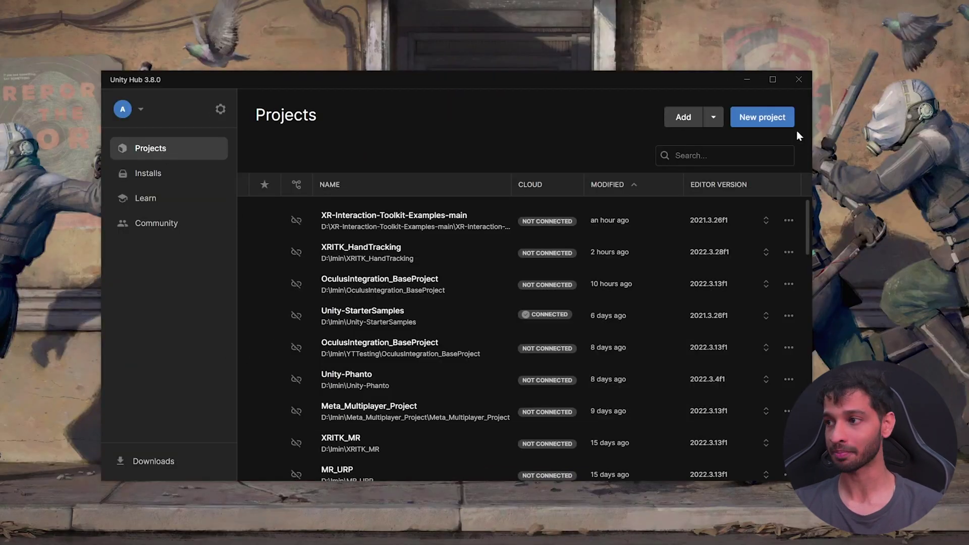
pyautogui.click(765, 118)
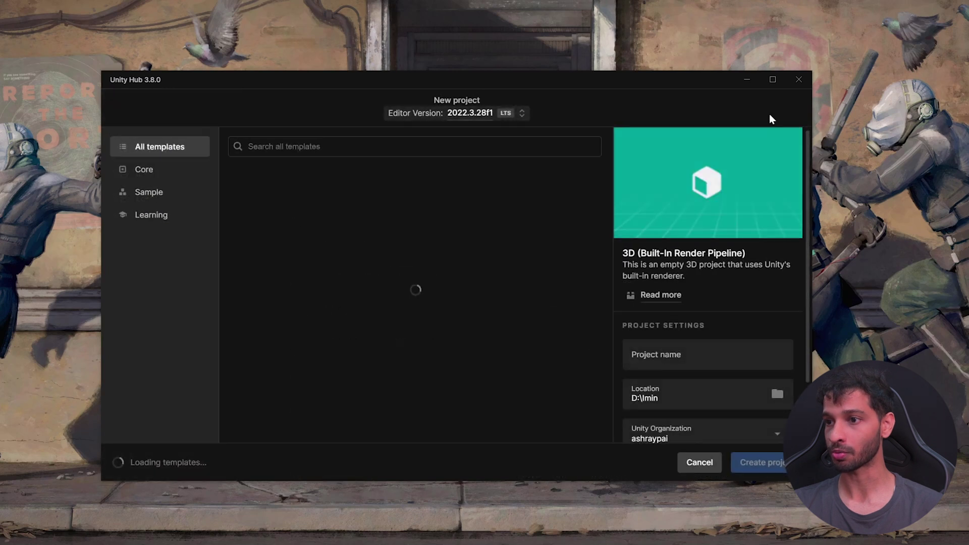
pyautogui.click(494, 114)
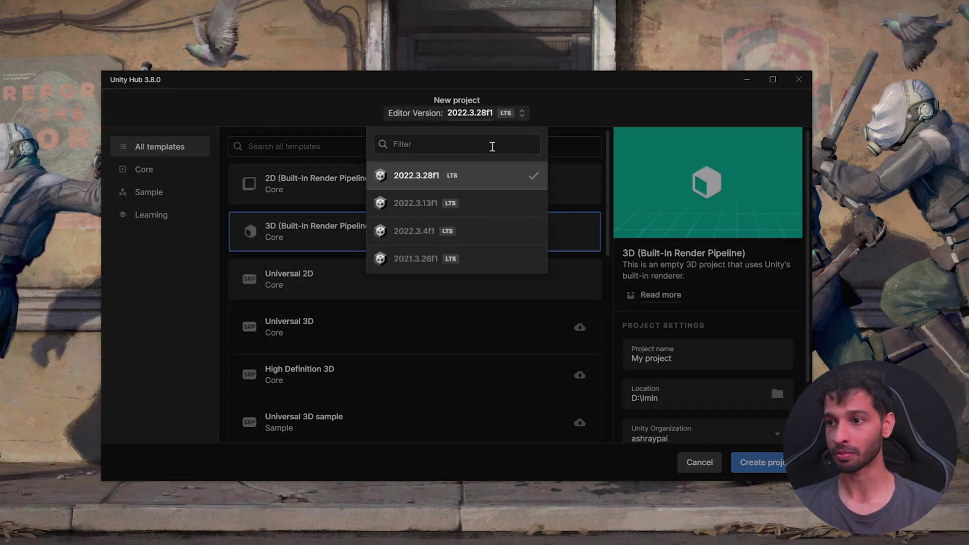
pyautogui.click(495, 177)
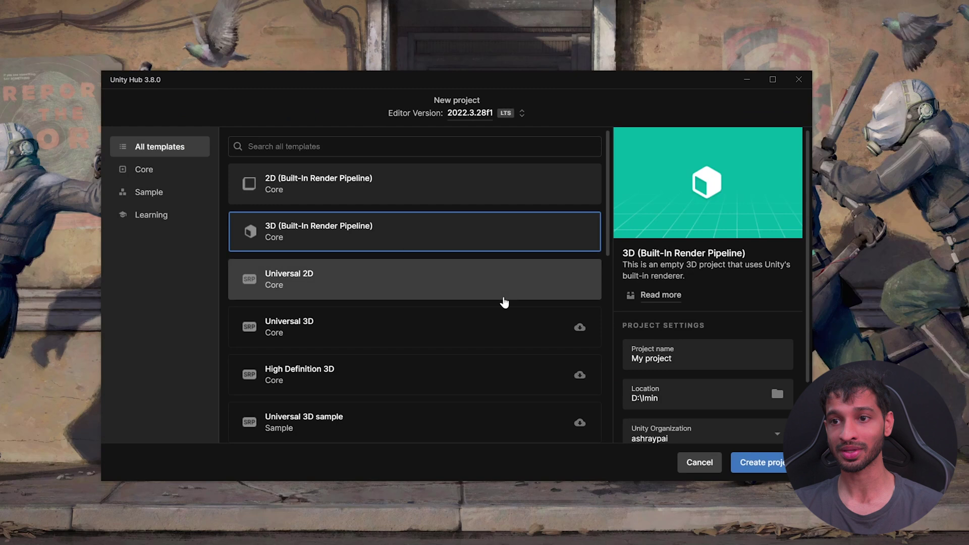
pyautogui.click(273, 230)
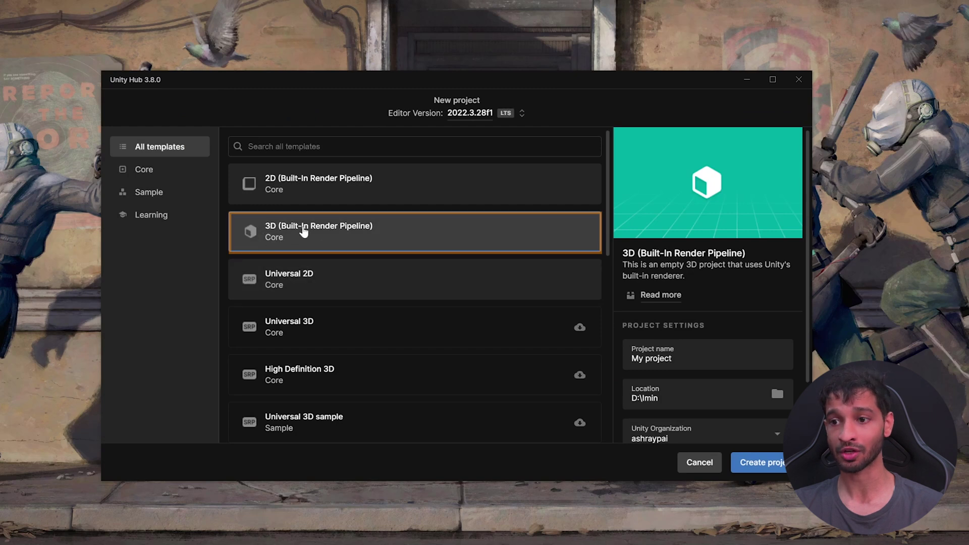
pyautogui.tripleClick(700, 348)
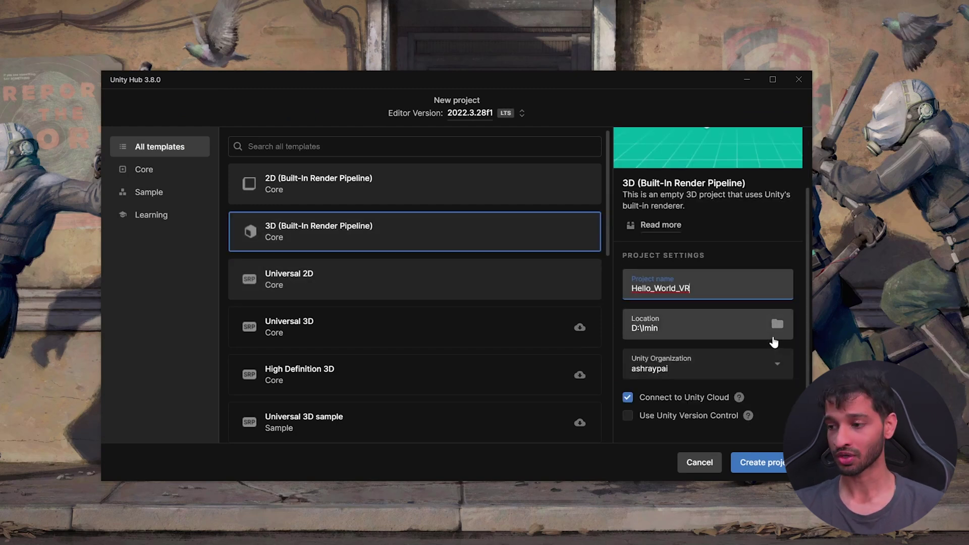
pyautogui.click(627, 392)
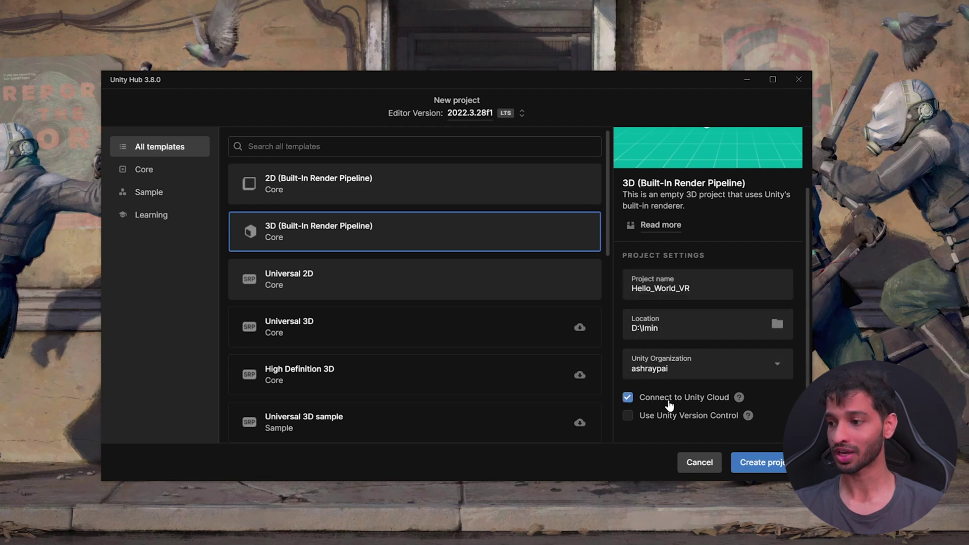
pyautogui.click(627, 397)
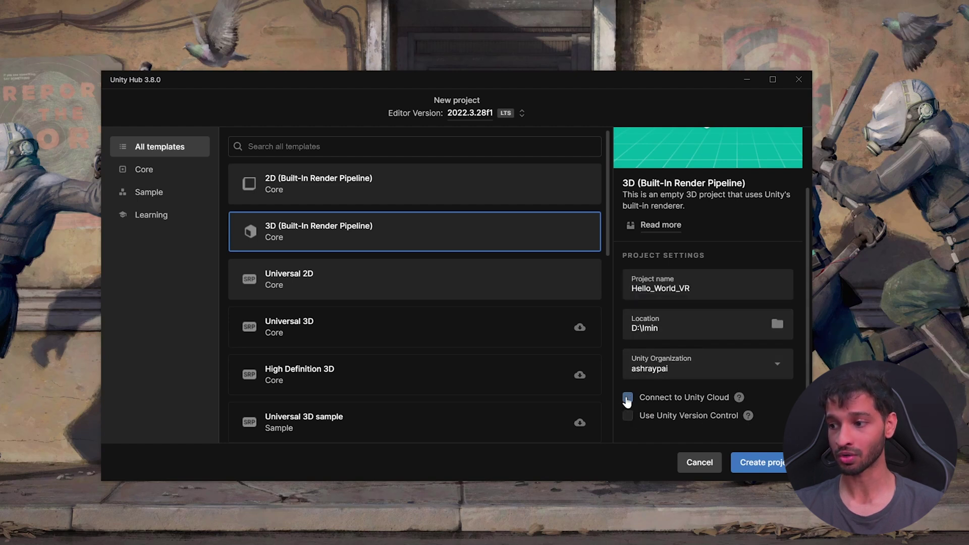
pyautogui.click(763, 463)
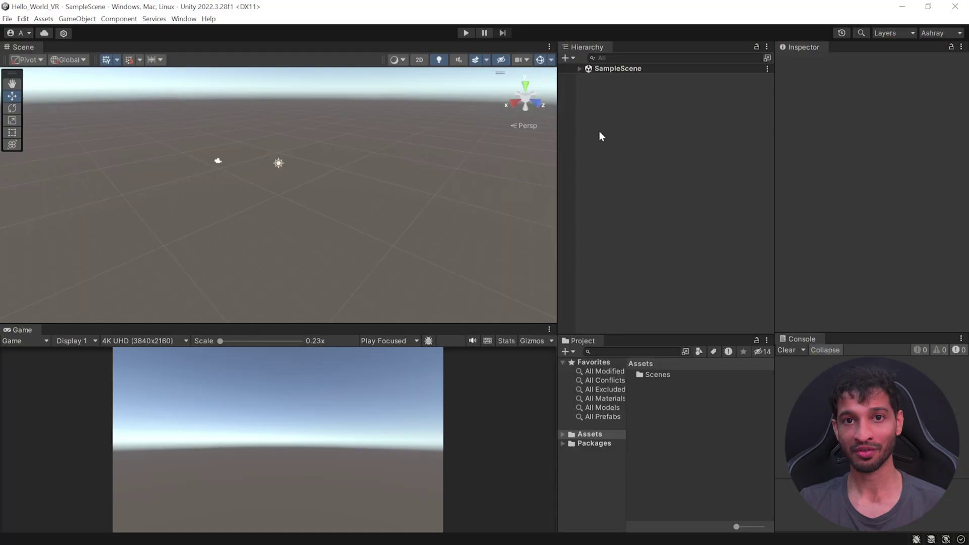
# Switch the build target from Windows, Mac, Linux to Android in Build Settings
pyautogui.click(7, 18)
pyautogui.click(43, 148)
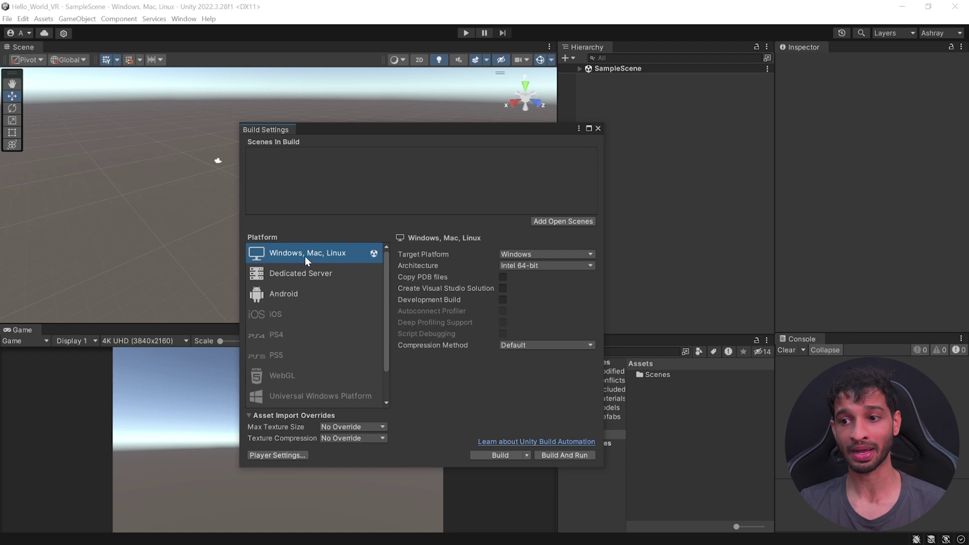
pyautogui.click(280, 296)
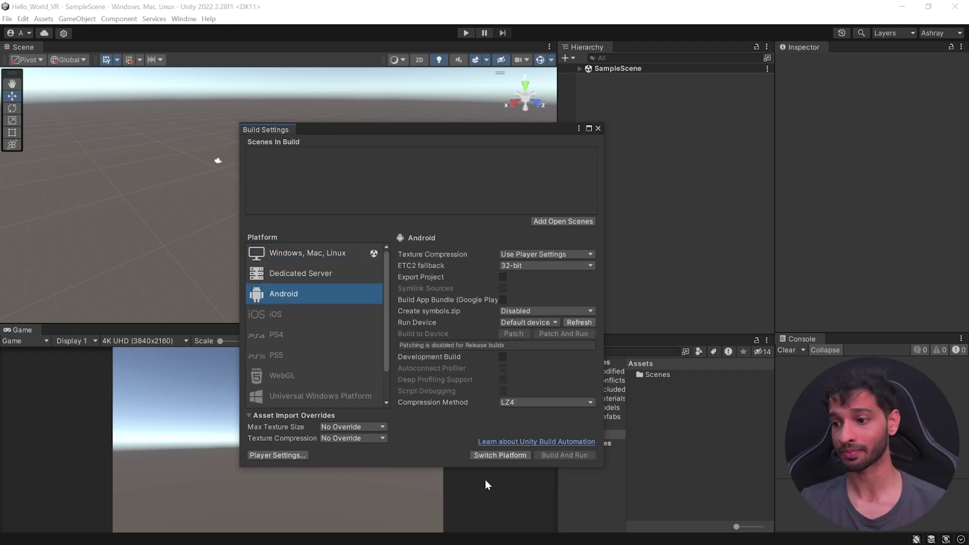
pyautogui.click(502, 455)
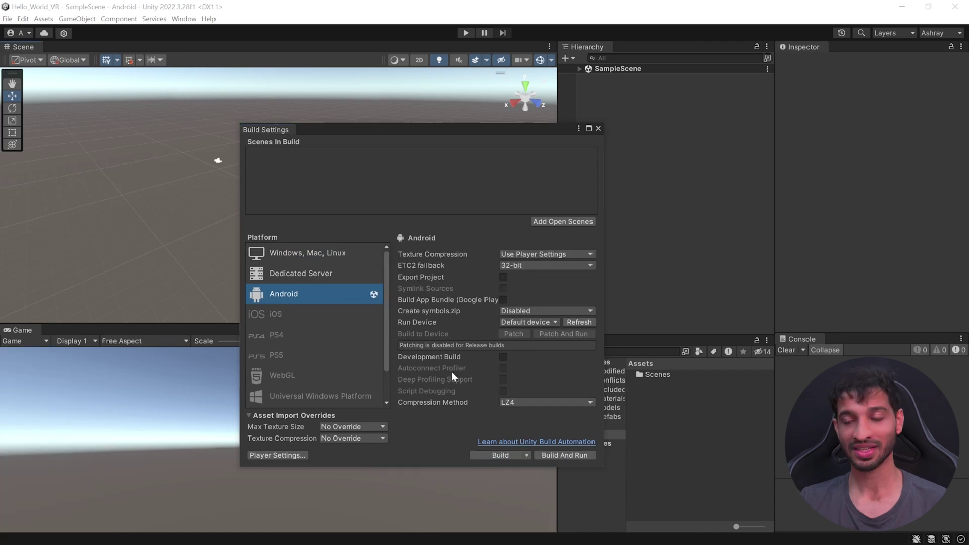
pyautogui.click(598, 128)
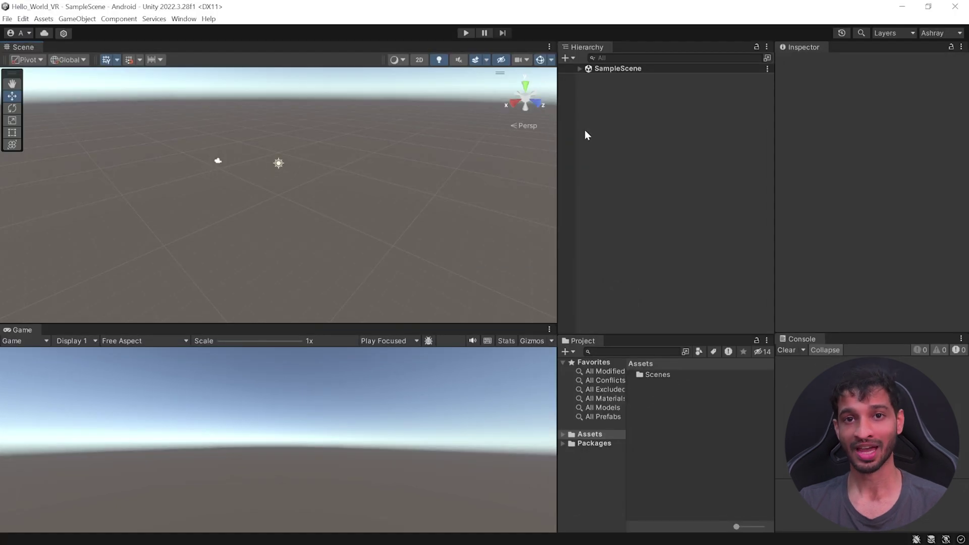
# Search the Unity Registry for 'xr interaction' and copy the XR Interaction Toolkit package id
pyautogui.click(184, 19)
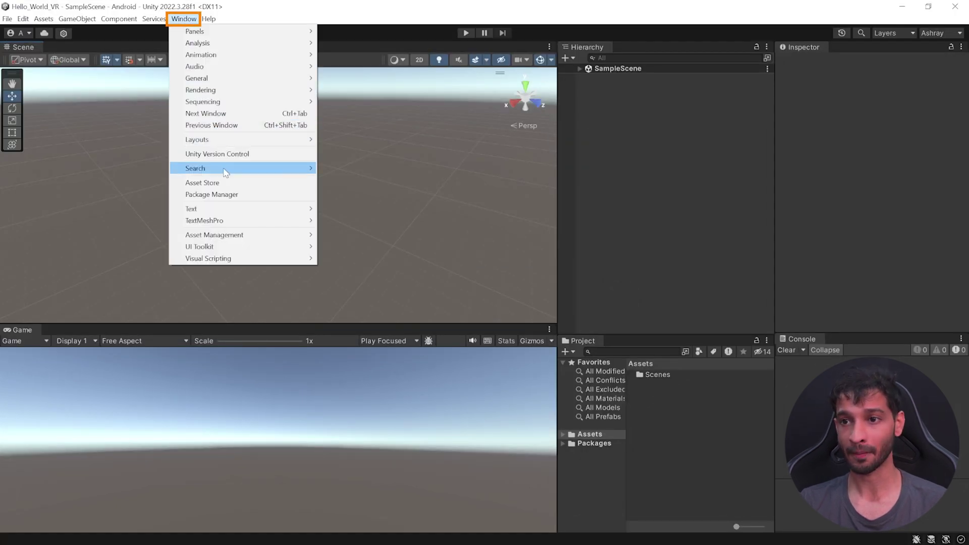
pyautogui.click(218, 195)
pyautogui.click(207, 112)
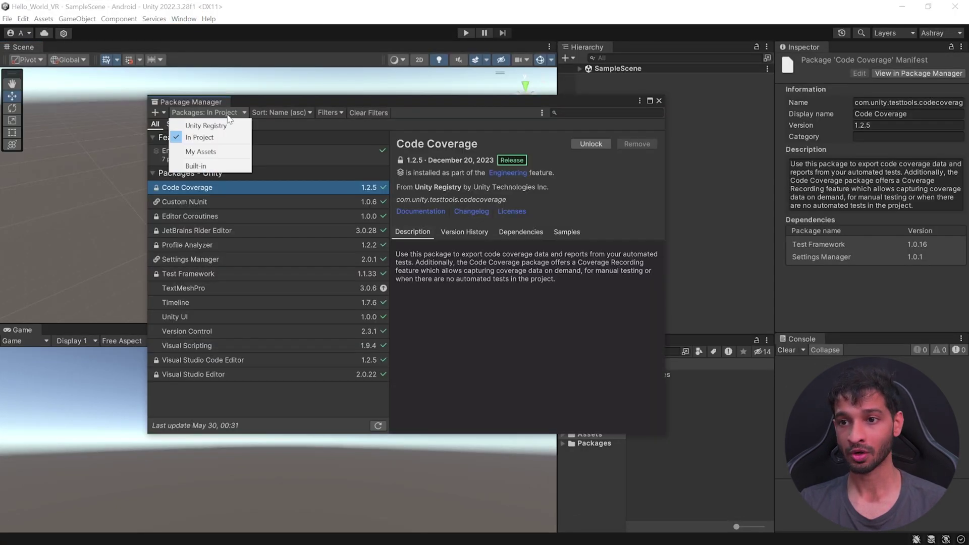
pyautogui.click(222, 128)
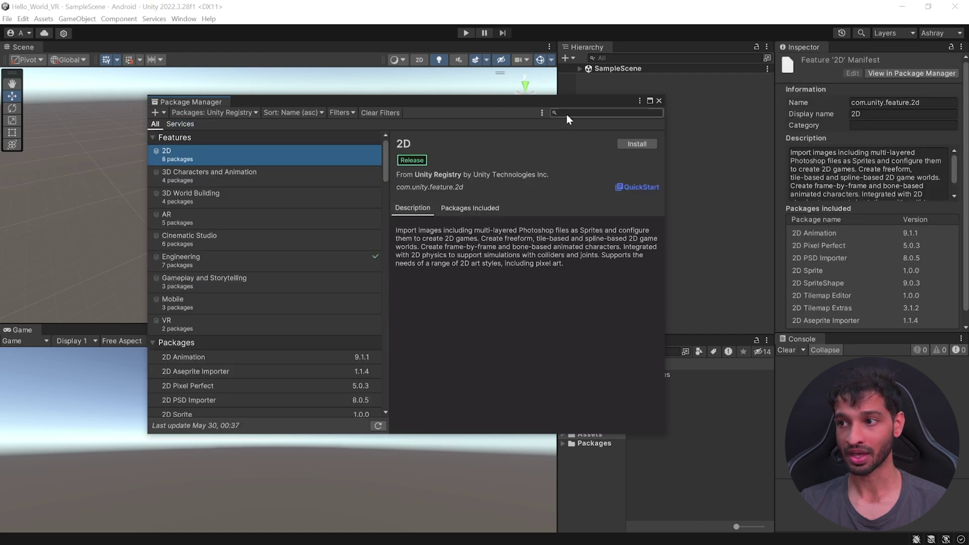
pyautogui.write('x')
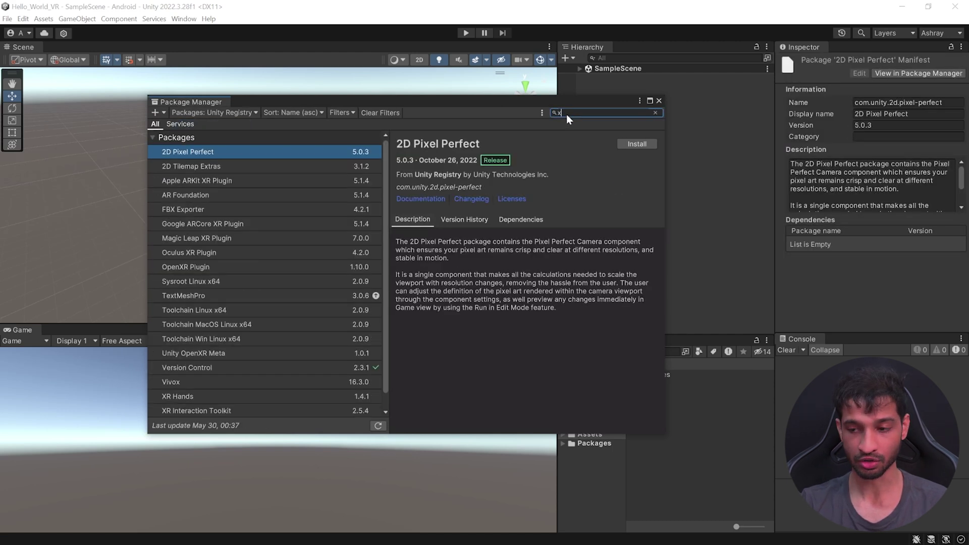
pyautogui.write('r interaction')
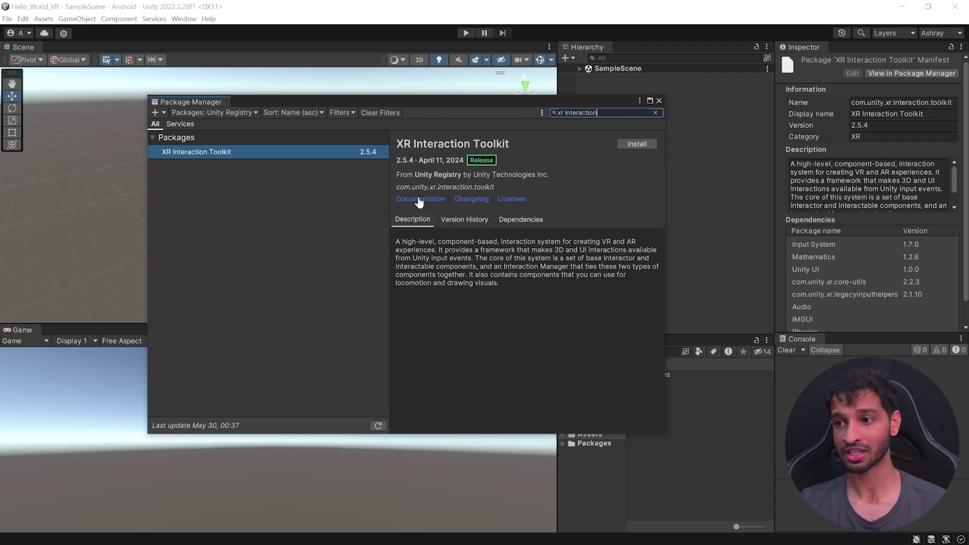
pyautogui.moveTo(395, 187); pyautogui.dragTo(476, 197)
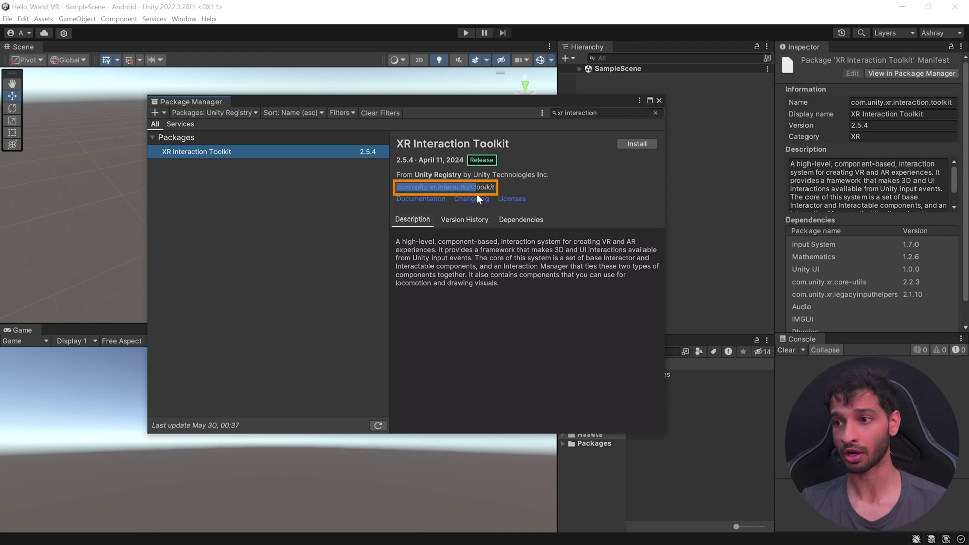
# Add com.unity.xr.interaction.toolkit by name and accept enabling the native input backends
pyautogui.click(163, 113)
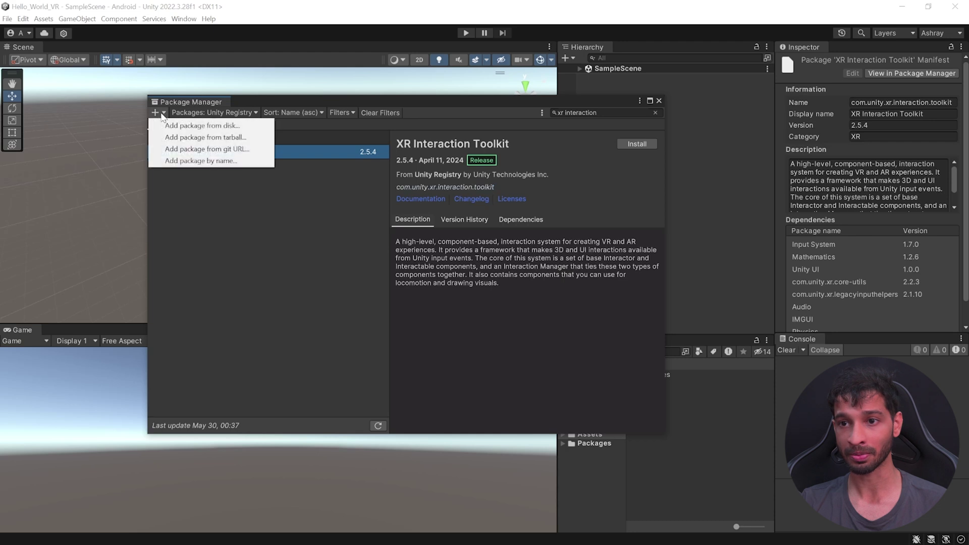
pyautogui.click(199, 161)
pyautogui.write('com.unity.xr.interaction.toolkit')
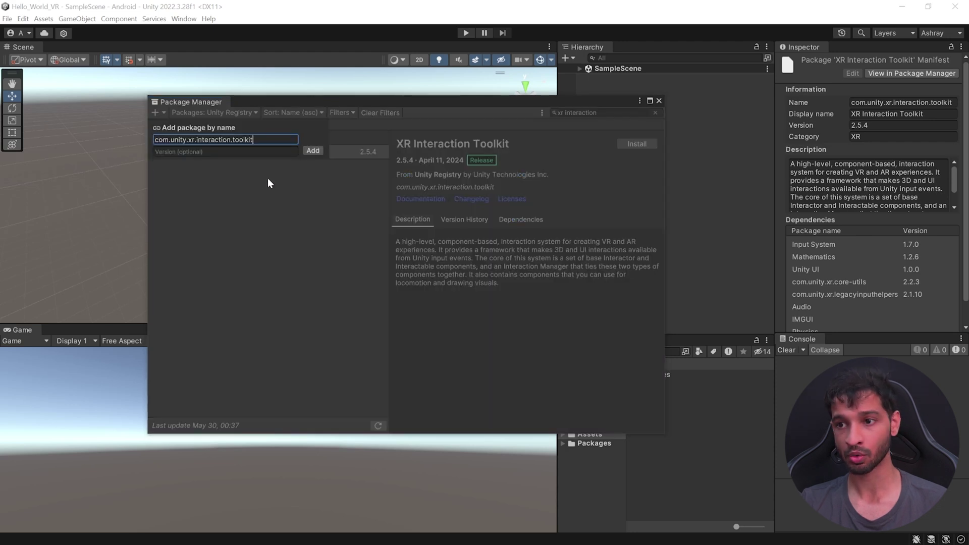
pyautogui.click(314, 152)
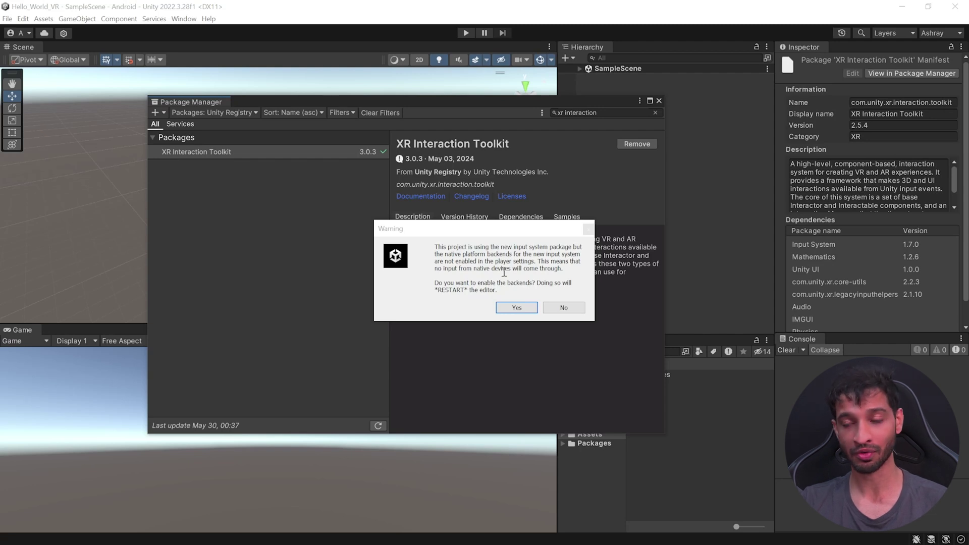
pyautogui.click(531, 308)
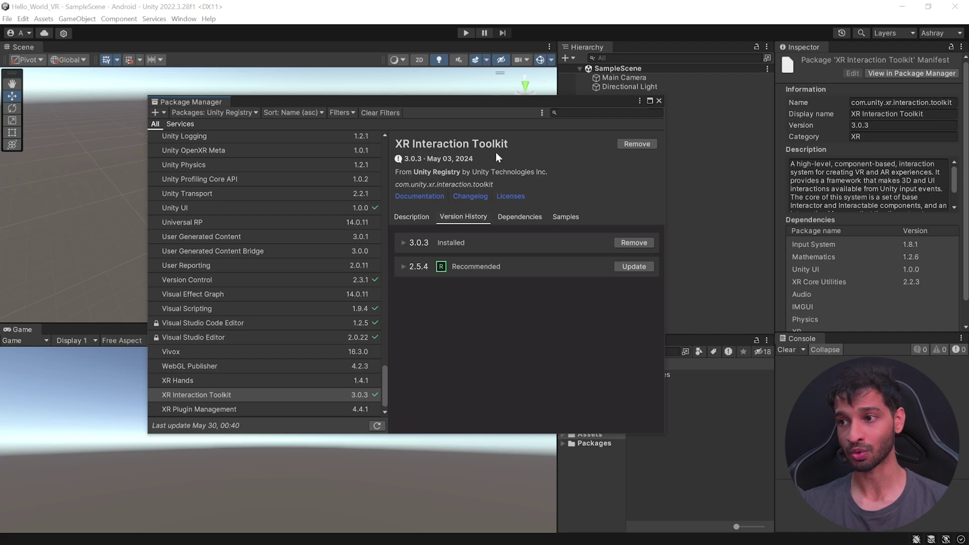
# Import the XR Interaction Toolkit's Starter Assets and XR Device Simulator samples
pyautogui.click(570, 221)
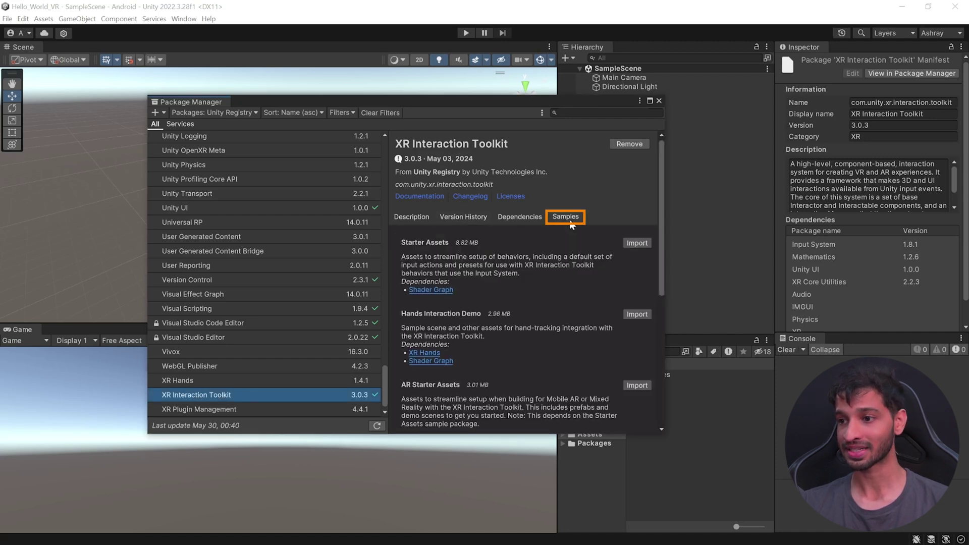
pyautogui.click(640, 244)
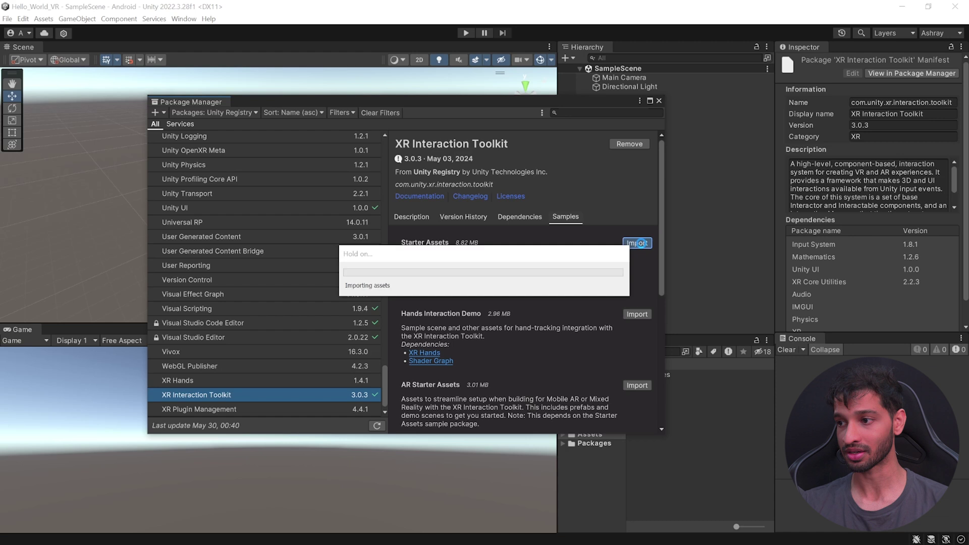
pyautogui.click(646, 323)
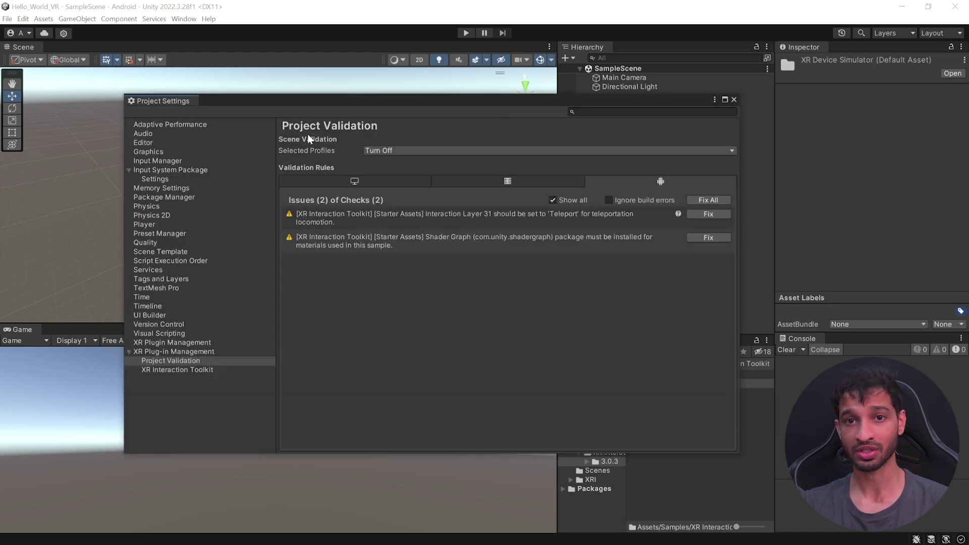
# Install the XR Plugin Management and OpenXR Plugin packages
pyautogui.click(735, 100)
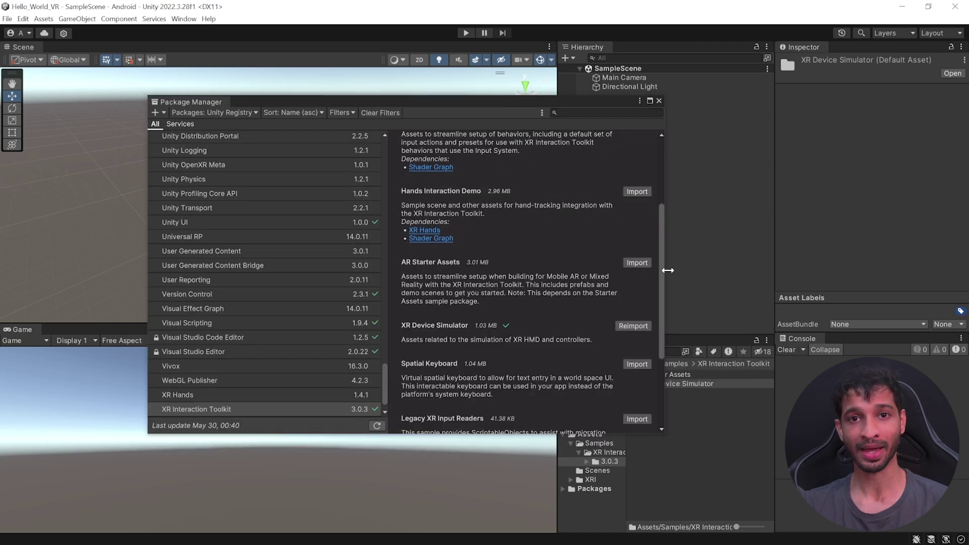
pyautogui.scroll(-1, 296, 394)
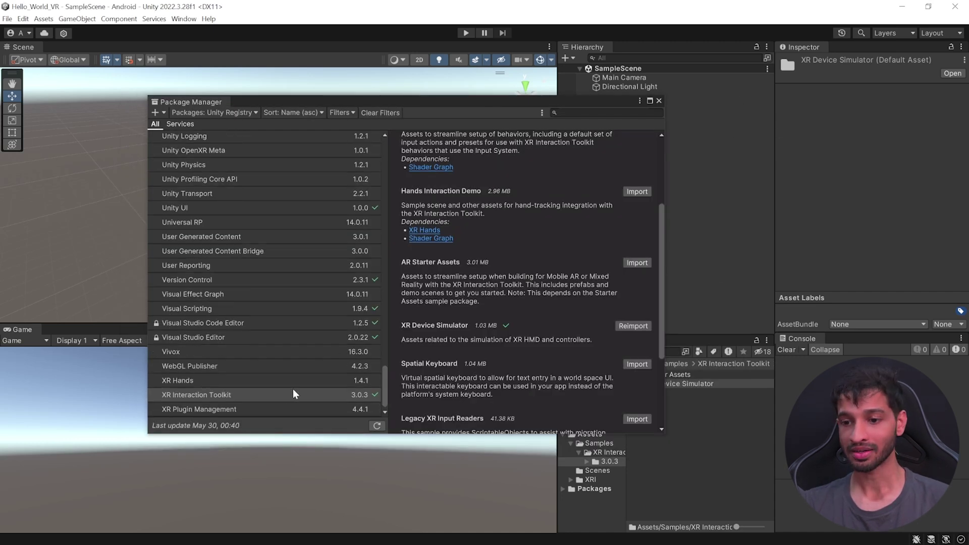
pyautogui.click(220, 411)
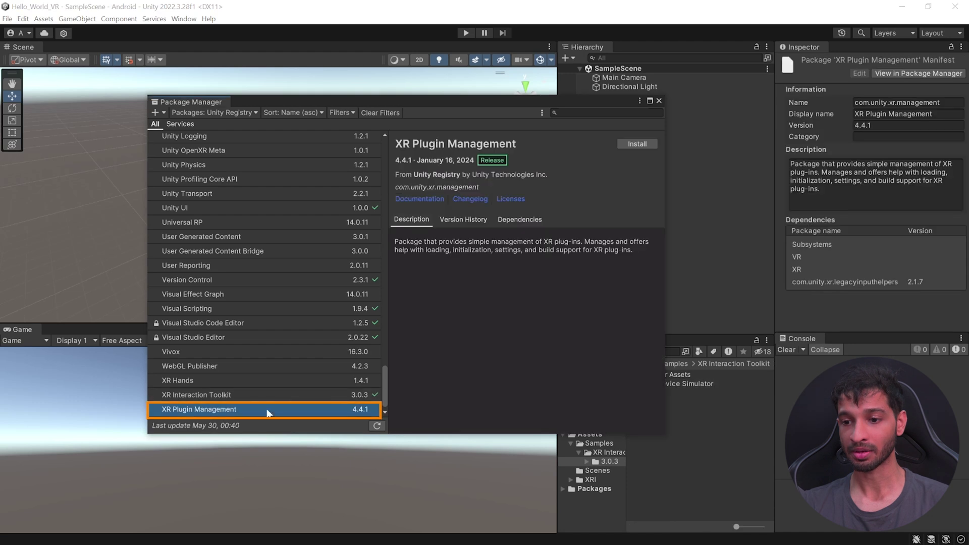
pyautogui.click(647, 144)
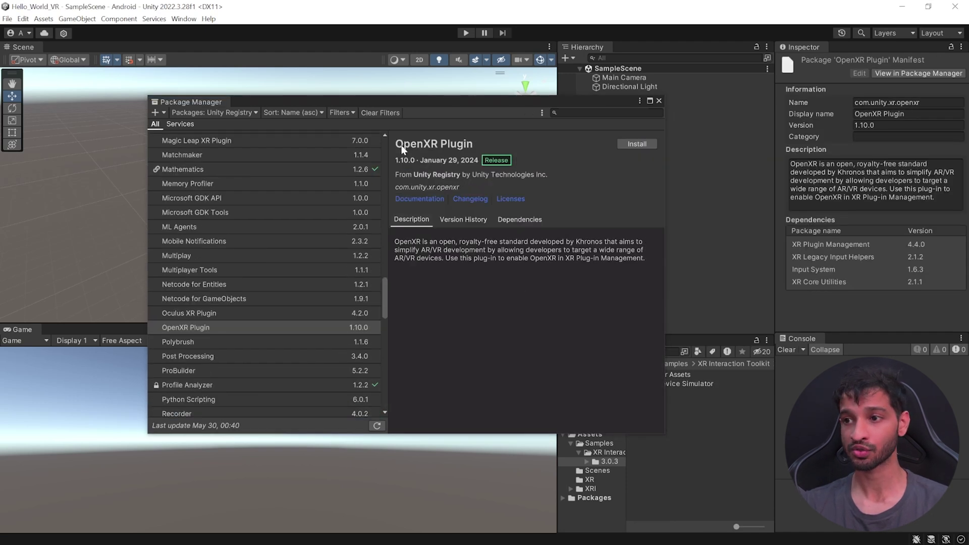
pyautogui.click(646, 144)
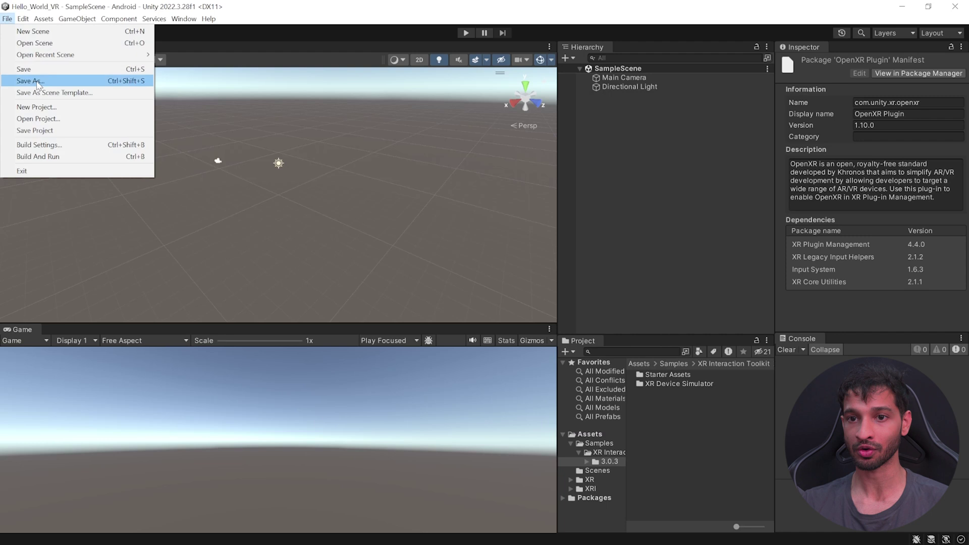
# In Player Settings, disable Auto Graphics API and enable Override Default Package Name
pyautogui.click(60, 145)
pyautogui.click(349, 432)
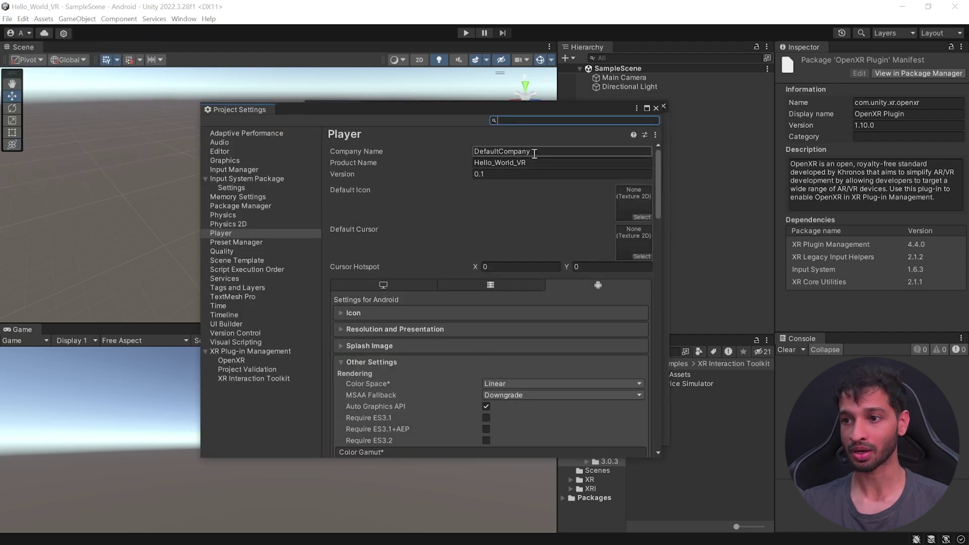
pyautogui.scroll(-5, 495, 225)
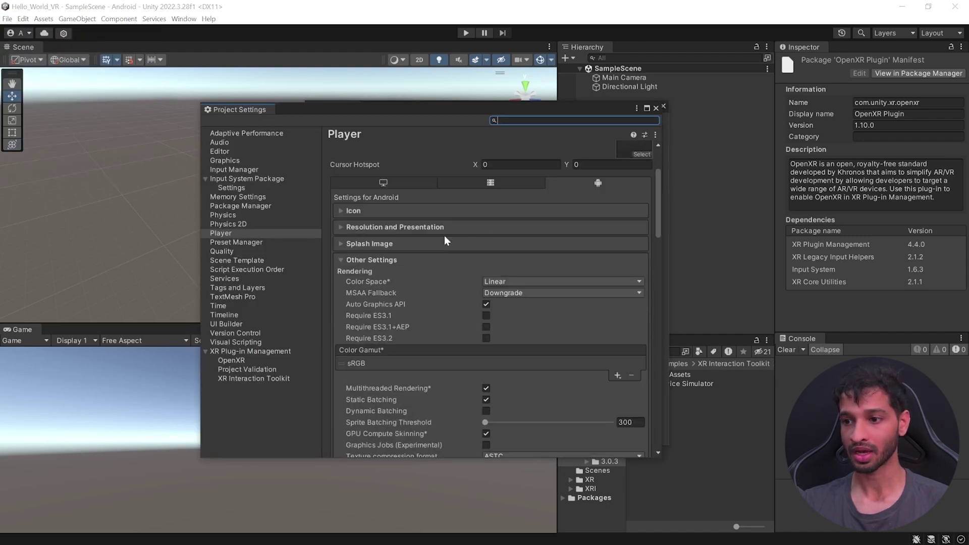
pyautogui.scroll(-3, 402, 260)
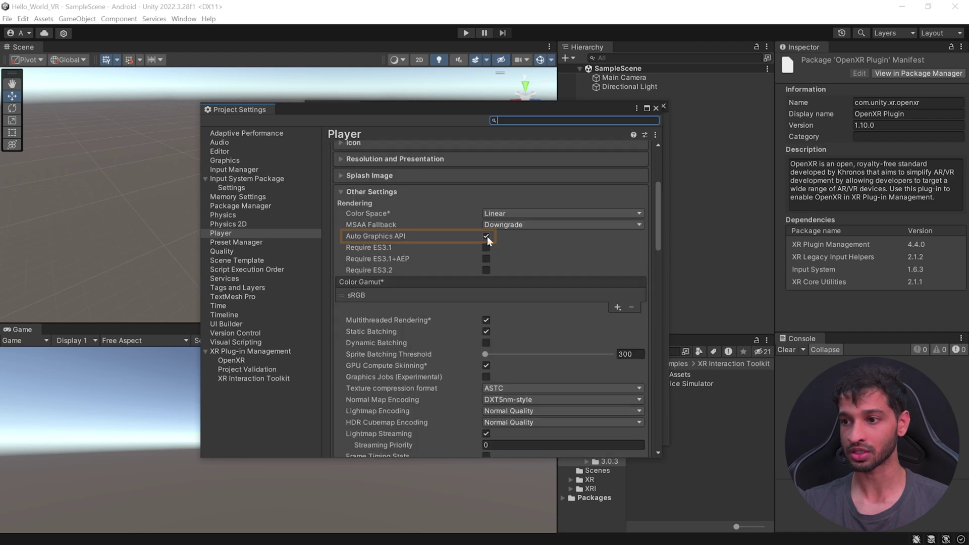
pyautogui.click(486, 237)
pyautogui.scroll(-10, 541, 250)
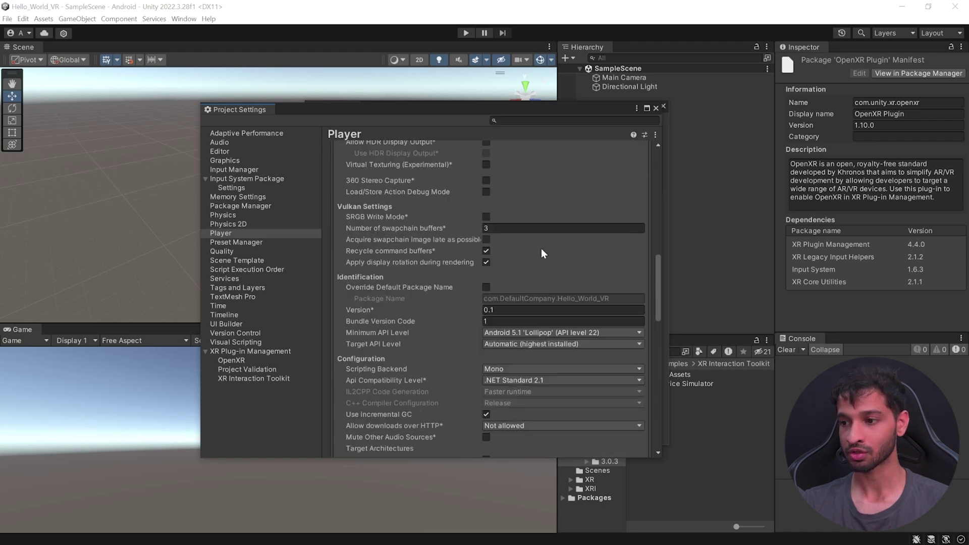
pyautogui.click(487, 287)
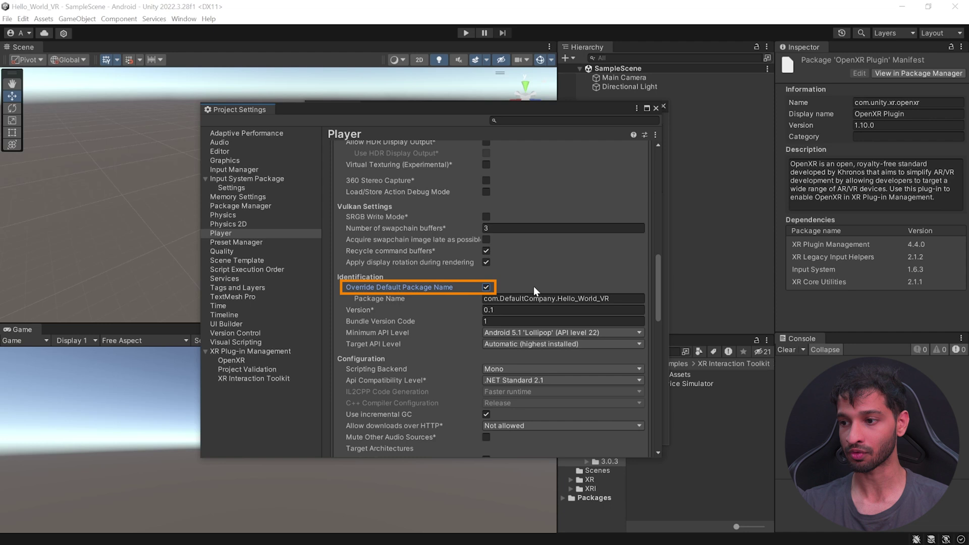
pyautogui.scroll(-2, 535, 287)
# Set minimum API level to Android 10.0, scripting backend to IL2CPP, and add ARM64
pyautogui.click(534, 299)
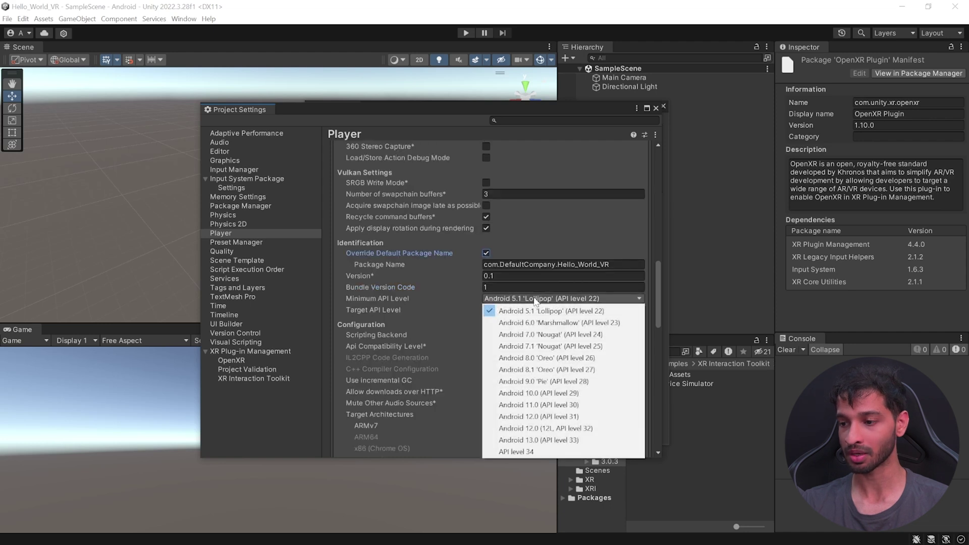
pyautogui.click(526, 394)
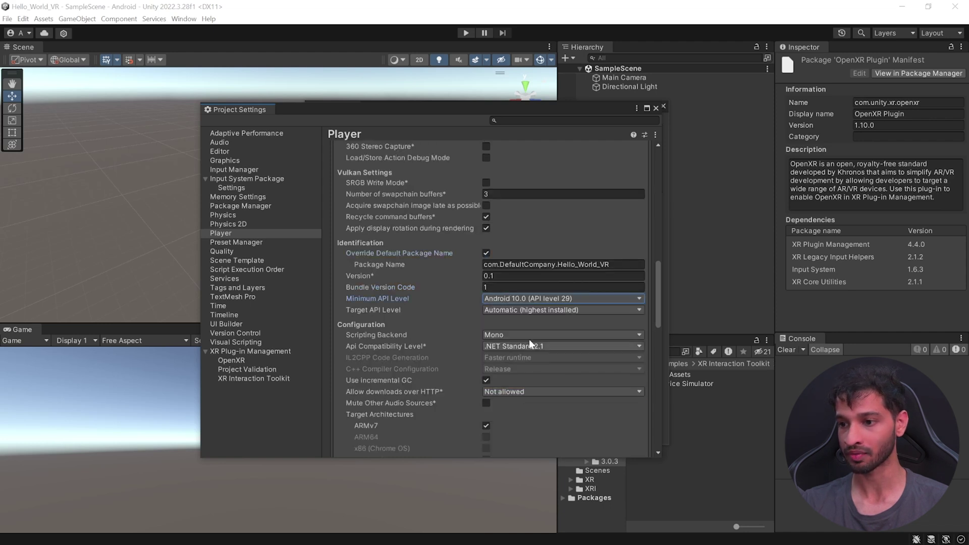
pyautogui.click(508, 336)
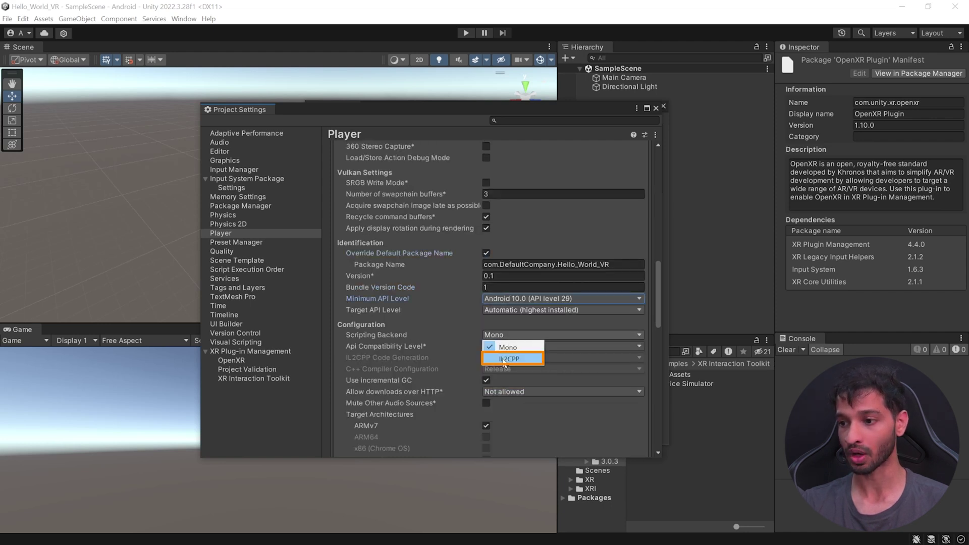
pyautogui.click(505, 353)
pyautogui.scroll(-2, 501, 358)
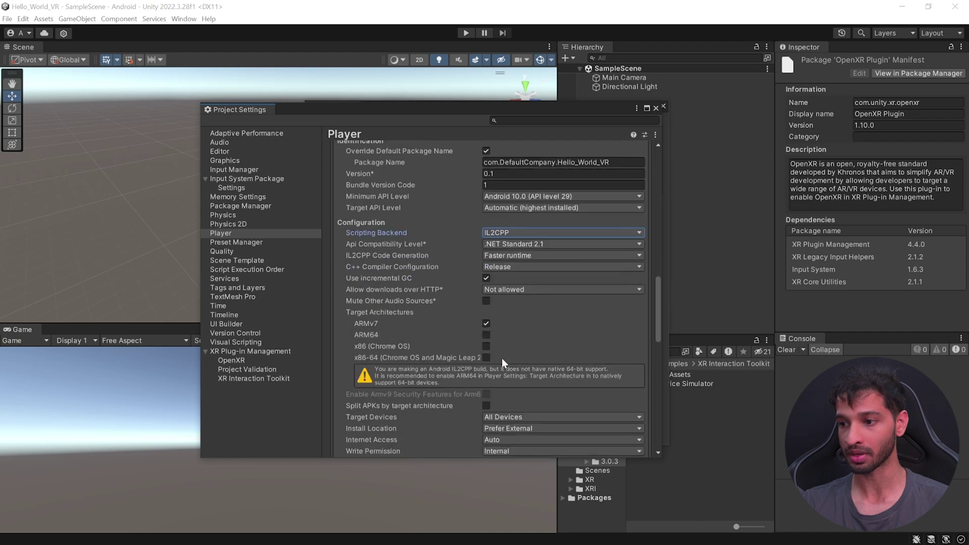
pyautogui.click(487, 335)
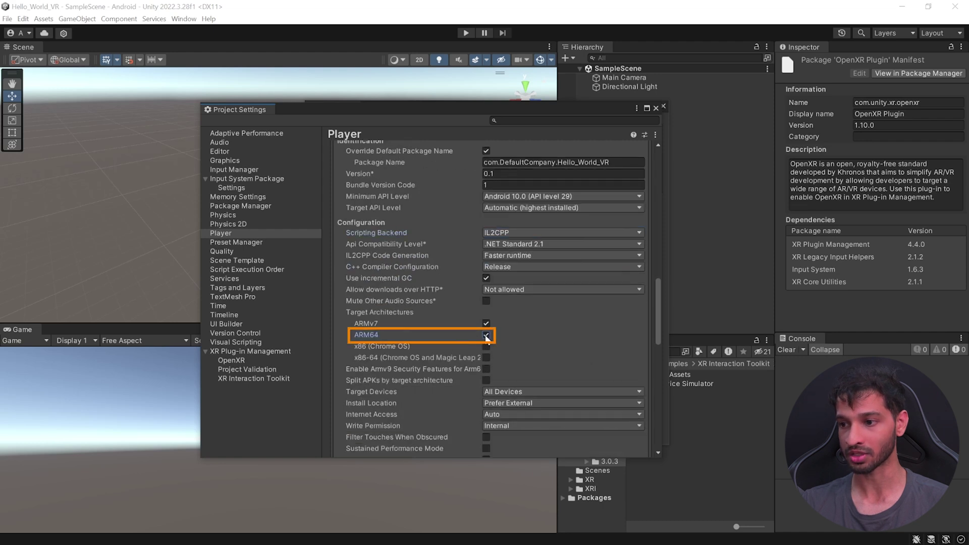
# Enable OpenXR as the Windows, Mac, Linux provider in XR Plug-in Management
pyautogui.click(245, 352)
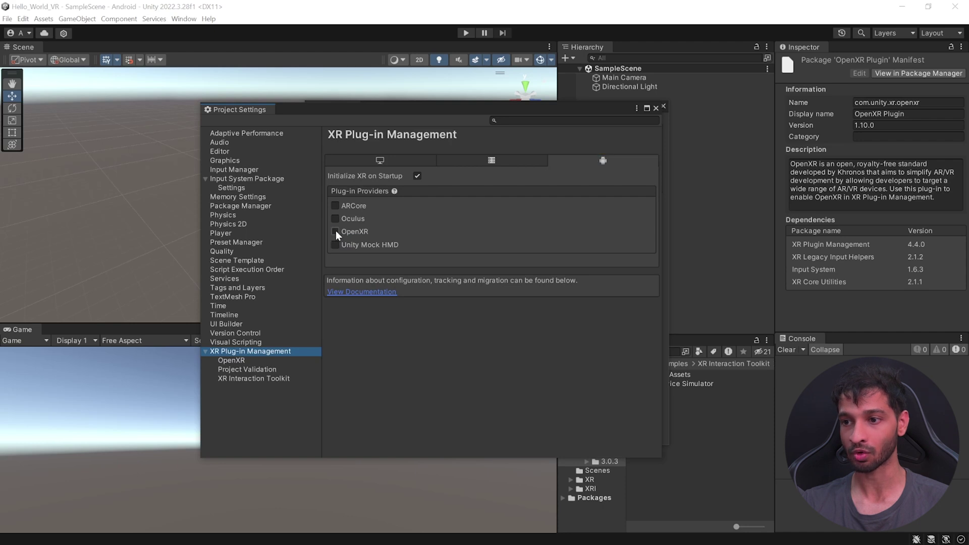
pyautogui.click(391, 162)
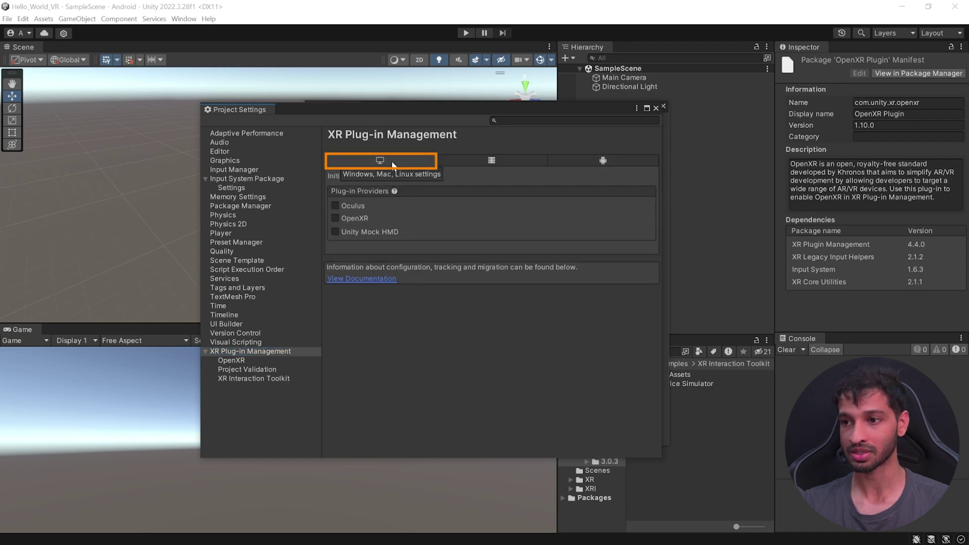
pyautogui.click(335, 218)
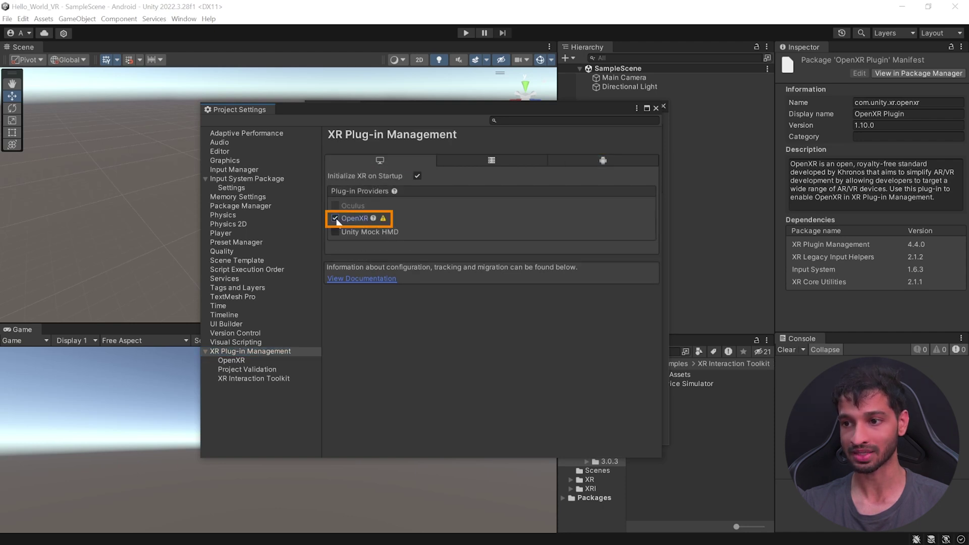
# Add the Meta Quest Touch Pro and Oculus Touch controller profiles in OpenXR, including Android
pyautogui.click(247, 360)
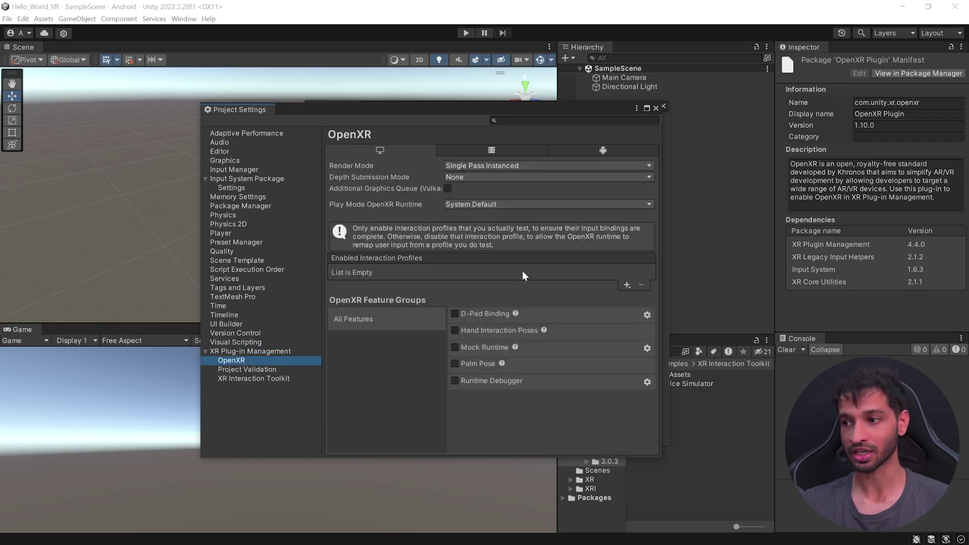
pyautogui.click(628, 285)
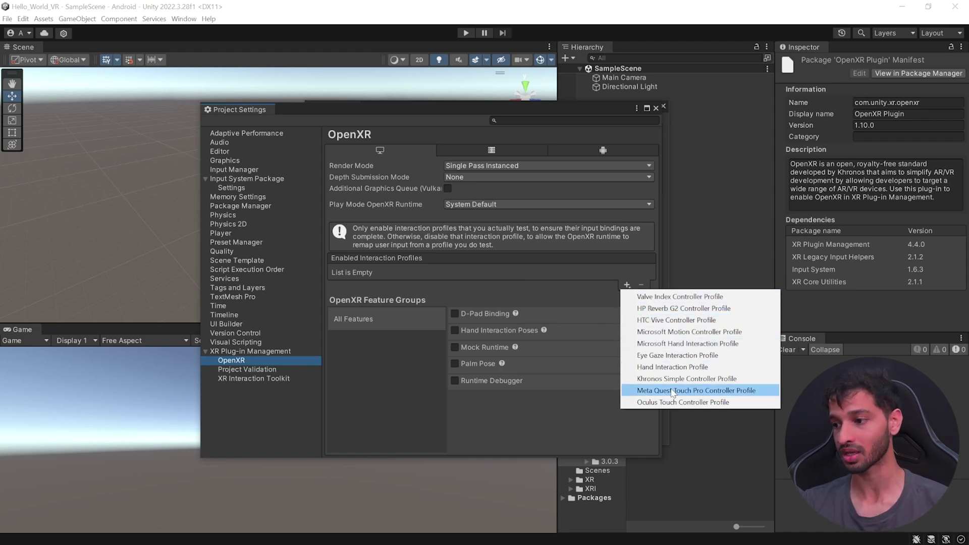
pyautogui.click(737, 391)
pyautogui.click(627, 285)
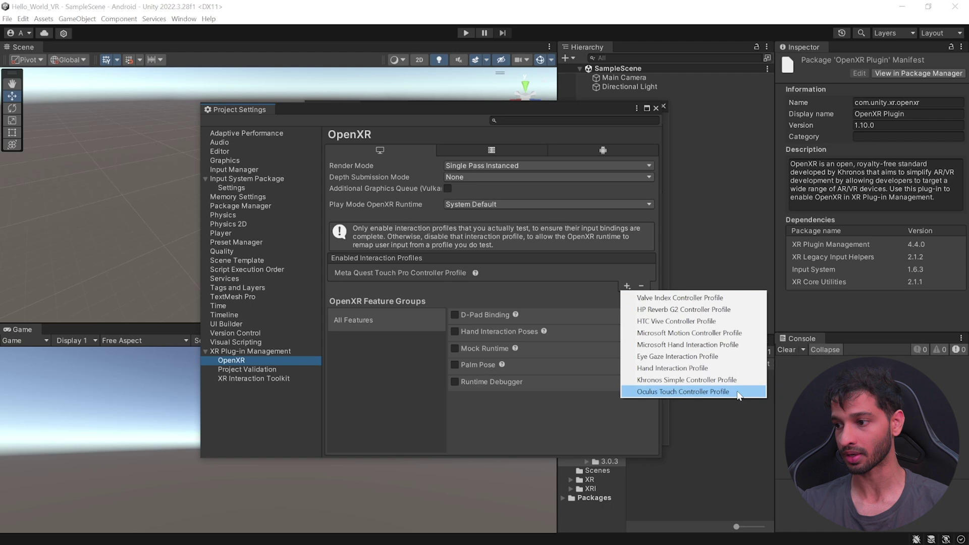
pyautogui.click(737, 392)
pyautogui.click(608, 150)
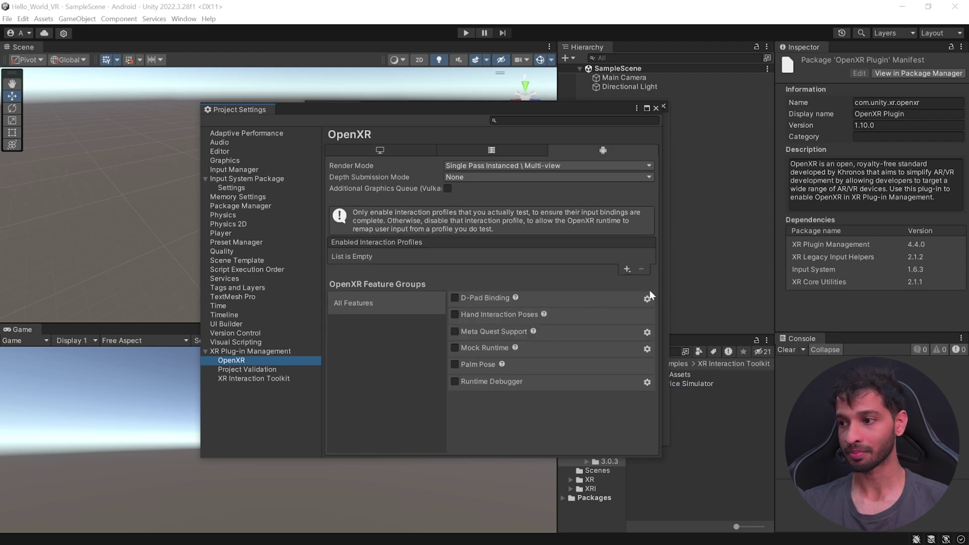
pyautogui.click(237, 360)
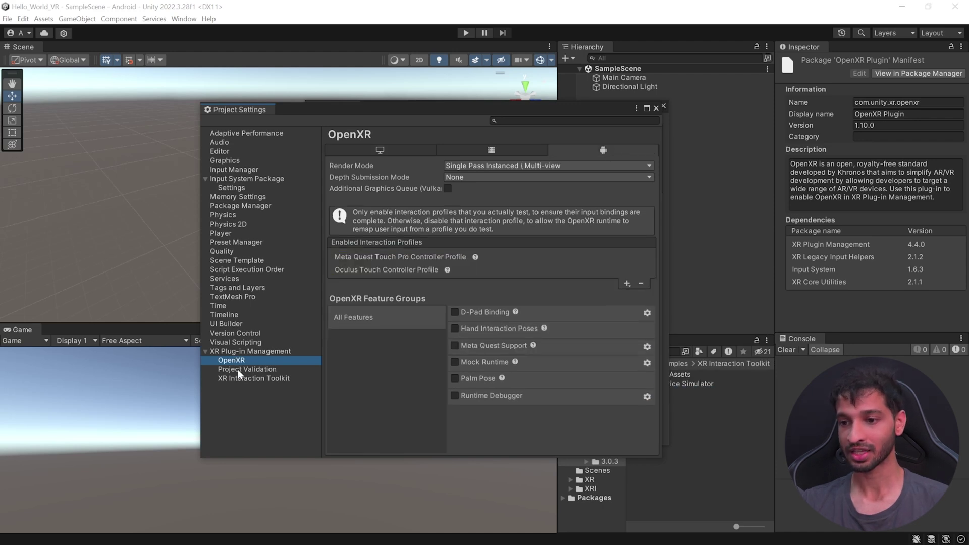
# Fix all Android validation issues, then confirm the standalone checks show 0 of 10 issues
pyautogui.click(238, 369)
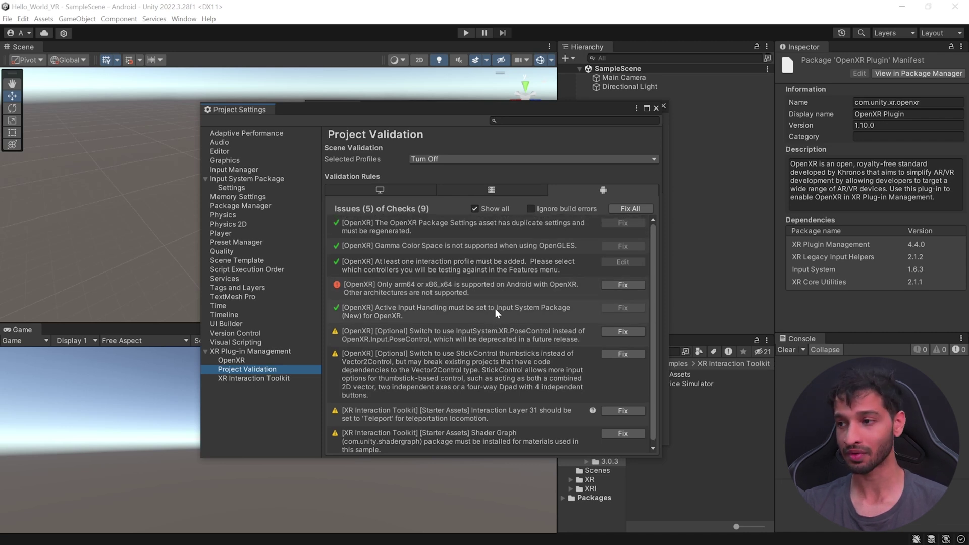
pyautogui.click(630, 209)
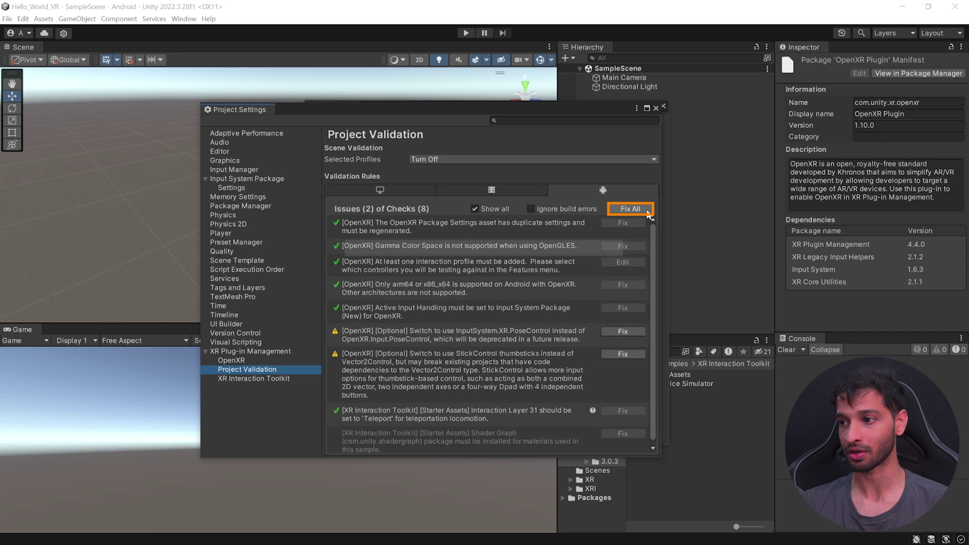
pyautogui.click(384, 189)
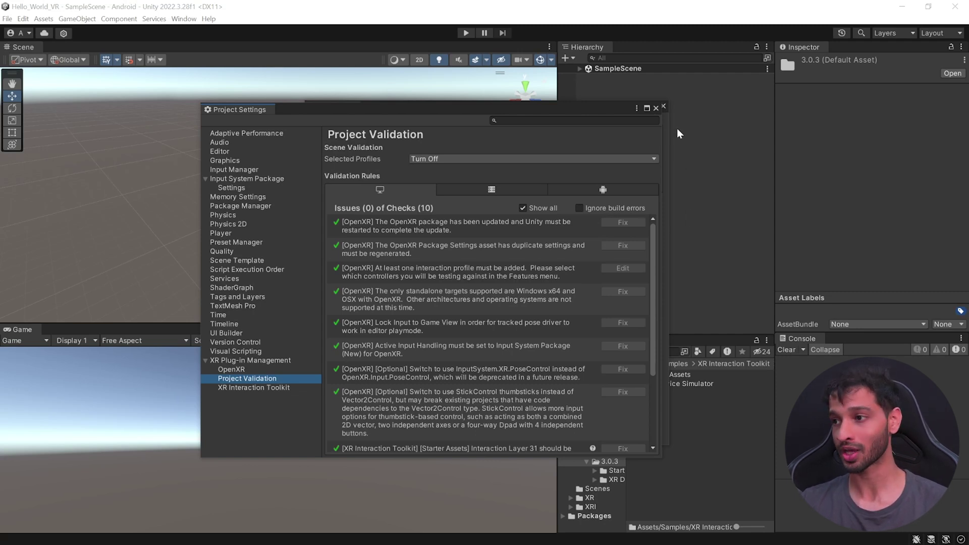
# Close the settings windows, open the Starter Assets DemoScene and run it in Play mode
pyautogui.click(656, 108)
pyautogui.click(663, 106)
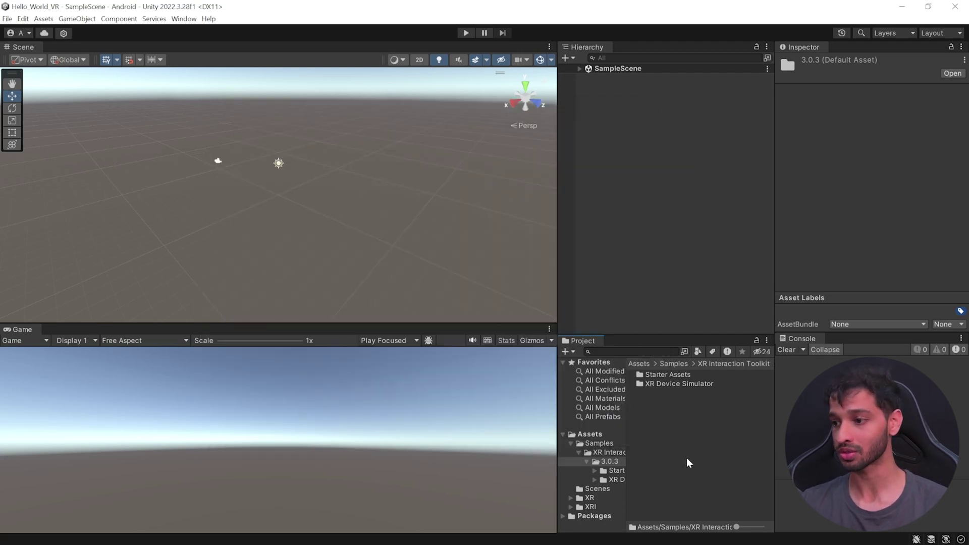
pyautogui.doubleClick(670, 377)
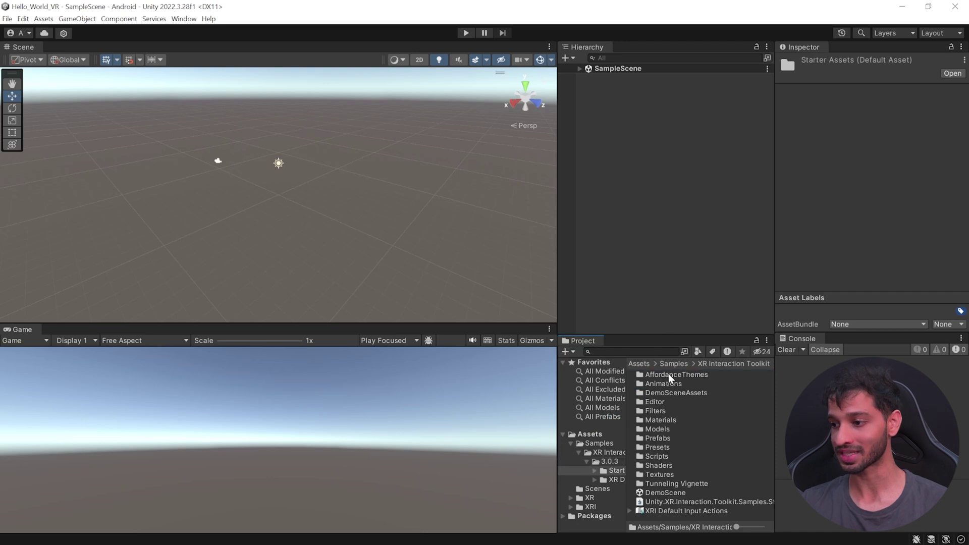
pyautogui.doubleClick(674, 494)
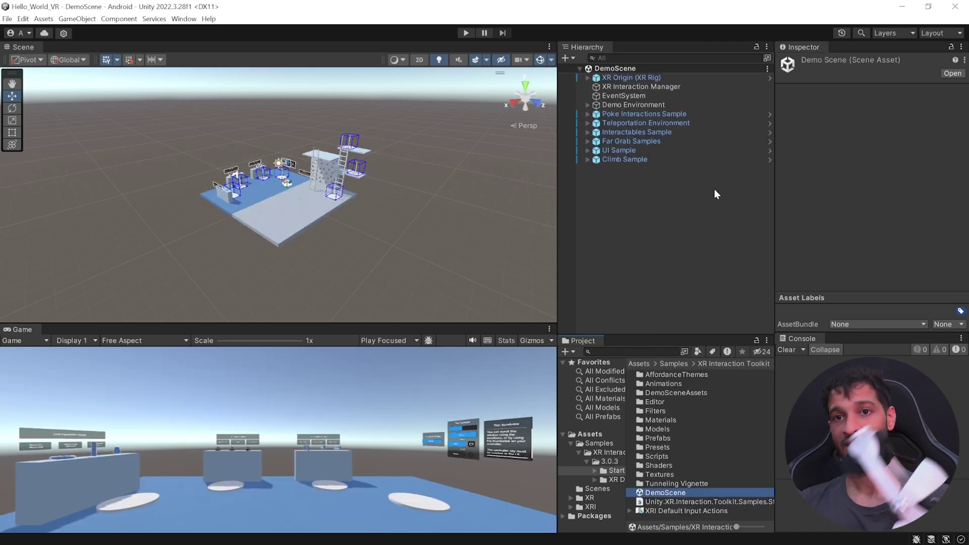
pyautogui.click(467, 34)
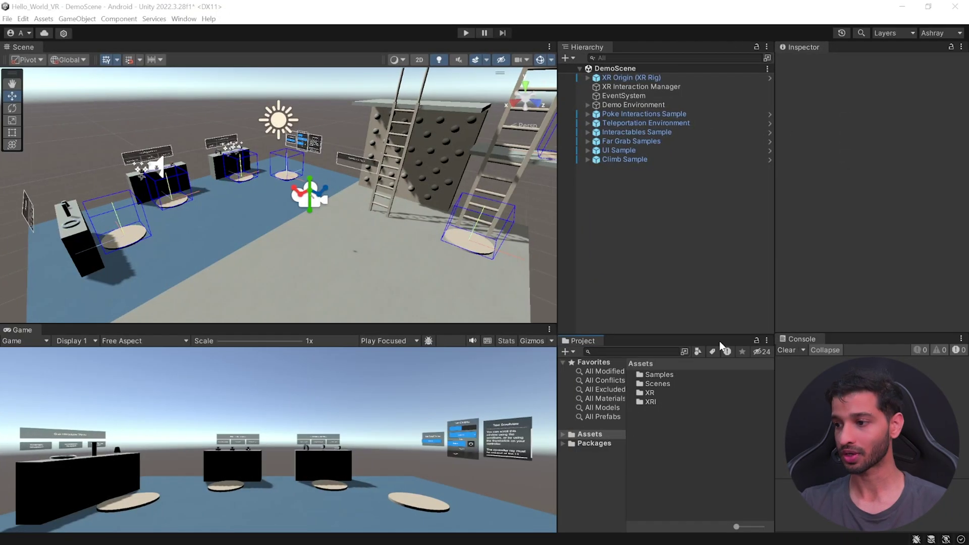
# Open SampleScene and delete its Main Camera
pyautogui.doubleClick(658, 383)
pyautogui.doubleClick(670, 374)
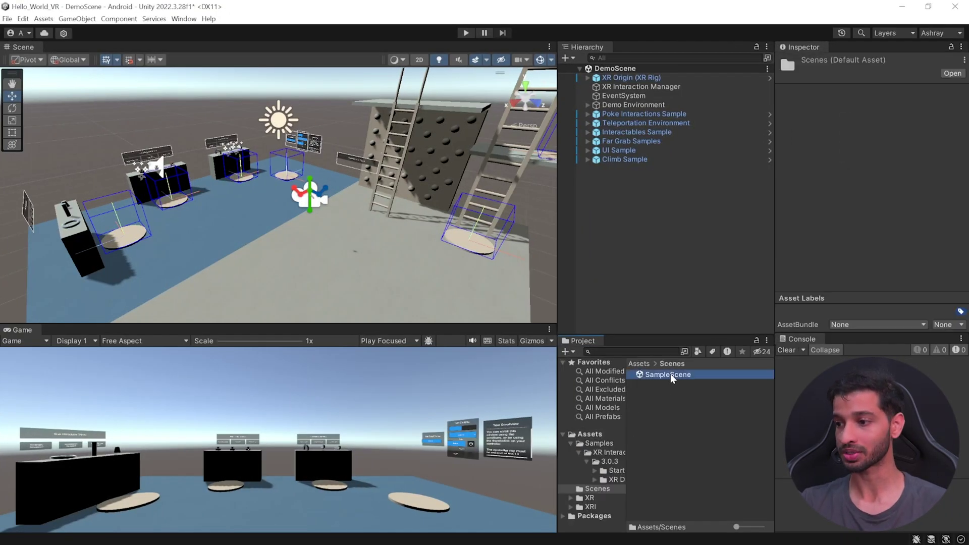
pyautogui.click(608, 80)
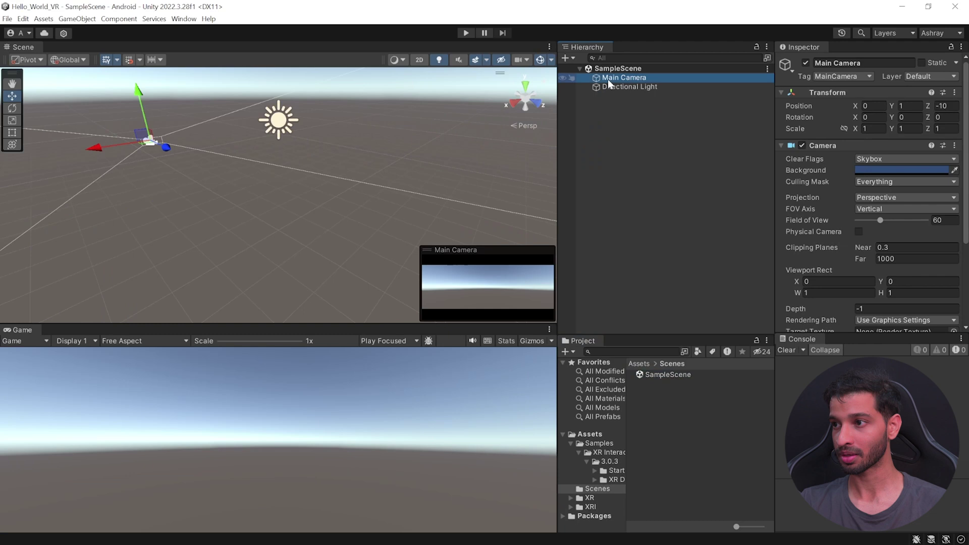
pyautogui.press('Delete')
# Add an XR Origin (VR) rig and review its settings, leaving Tracking Origin Mode Not Specified
pyautogui.rightClick(583, 93)
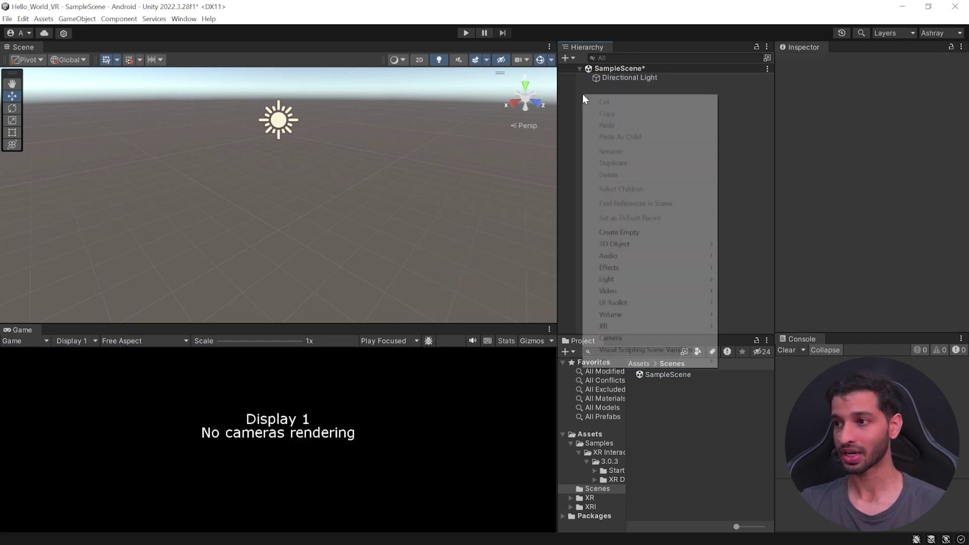
pyautogui.moveTo(654, 326)
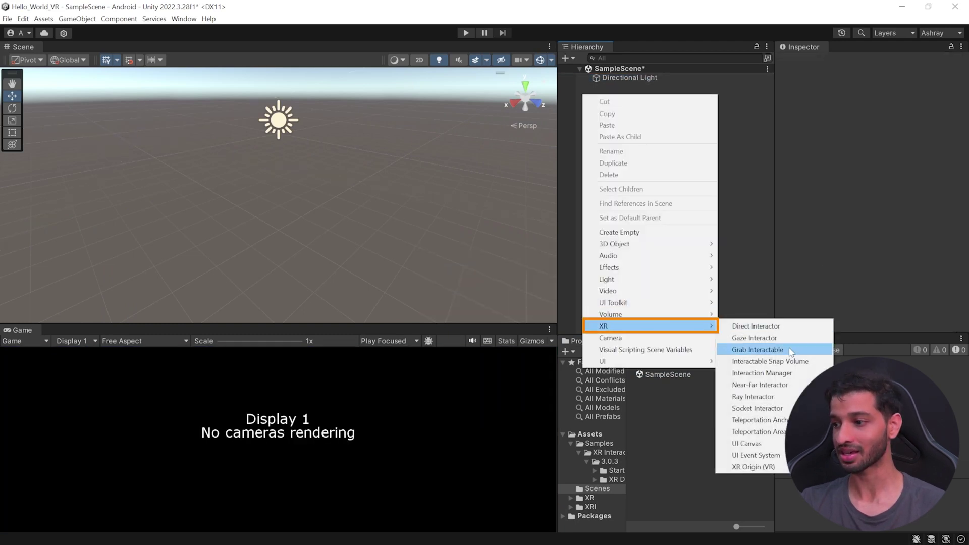
pyautogui.click(753, 467)
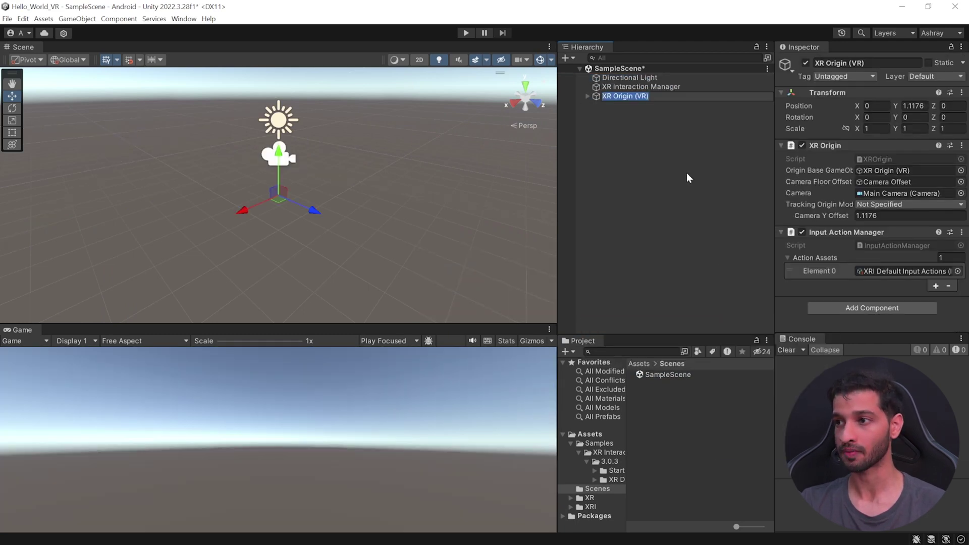
pyautogui.click(647, 89)
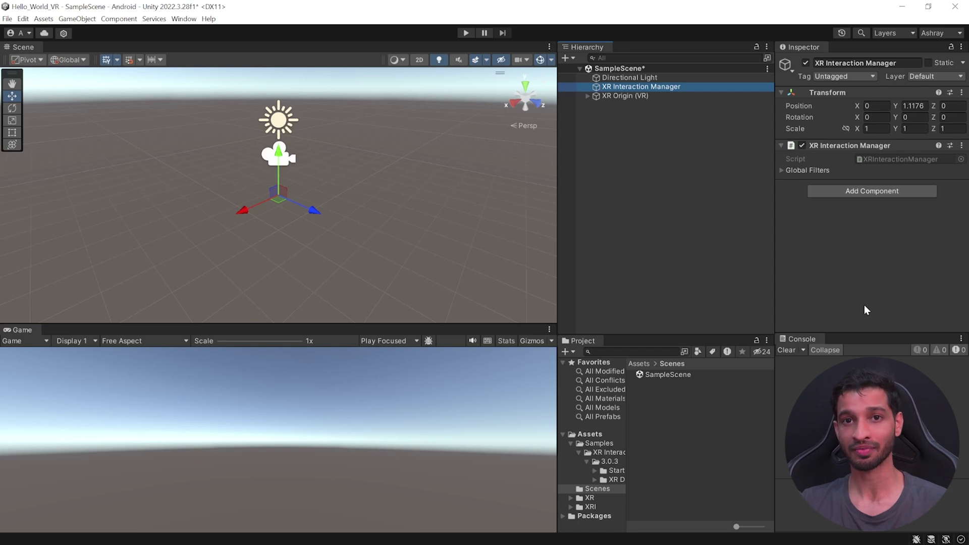
pyautogui.click(616, 96)
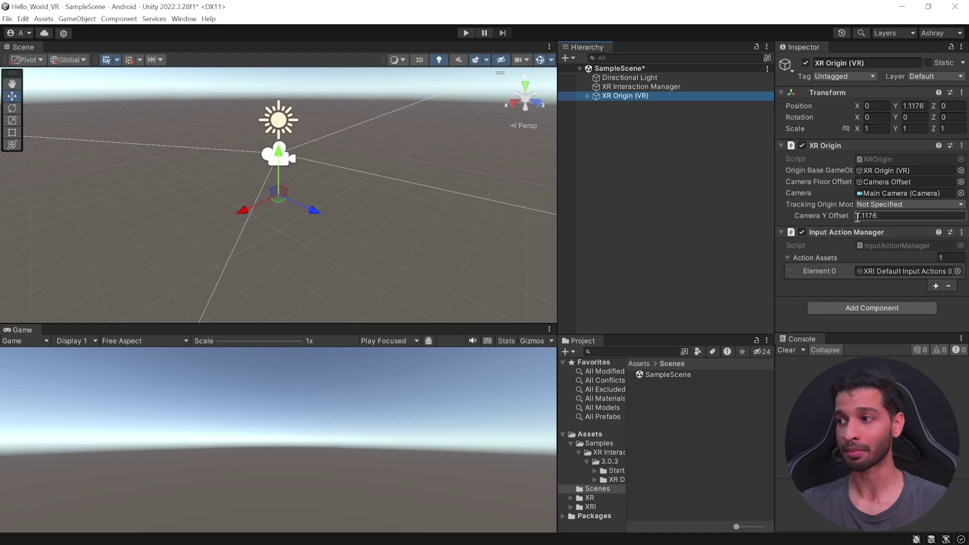
pyautogui.click(877, 205)
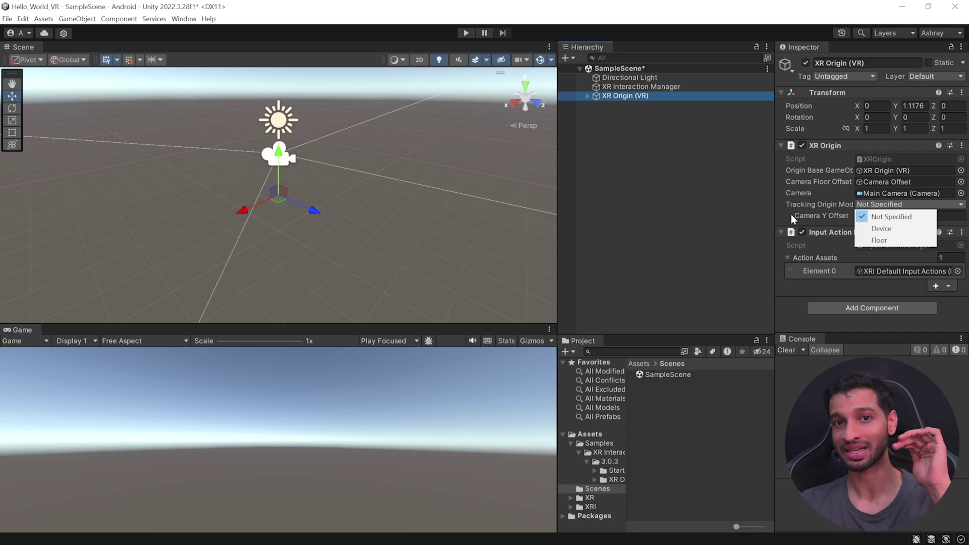
pyautogui.click(826, 245)
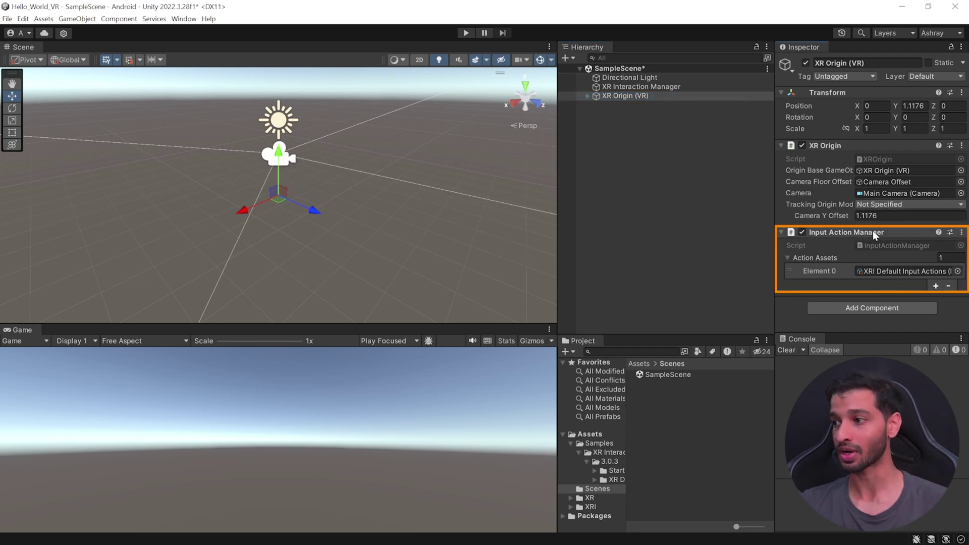
pyautogui.click(910, 271)
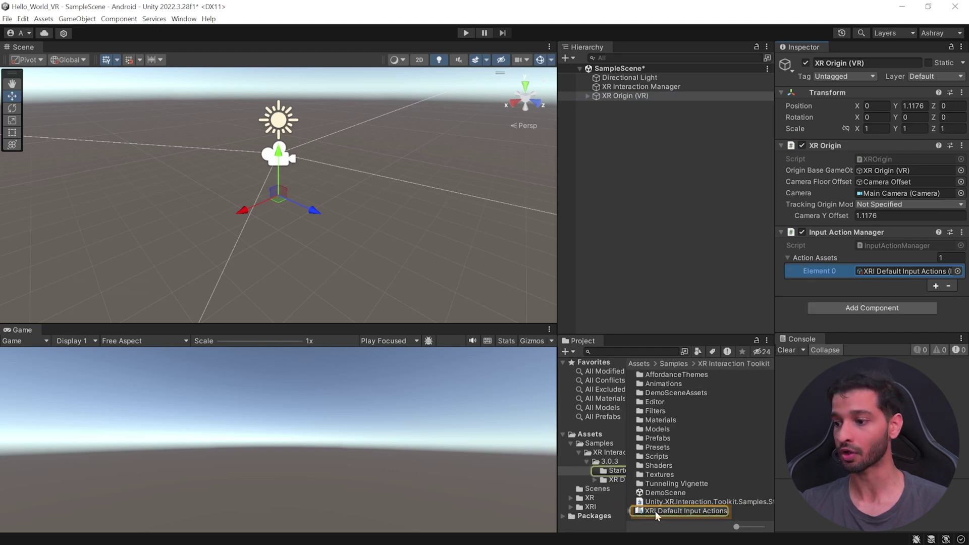
pyautogui.doubleClick(711, 511)
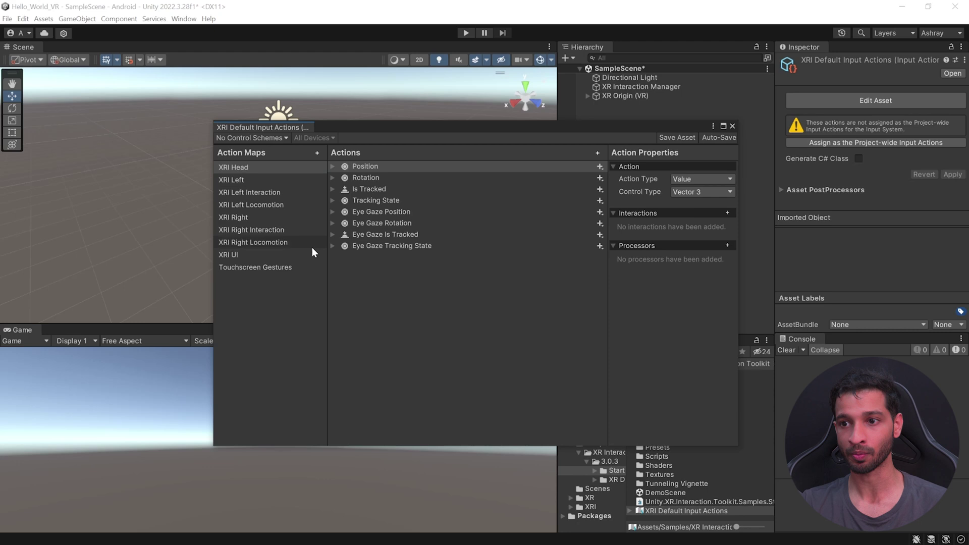
pyautogui.click(233, 195)
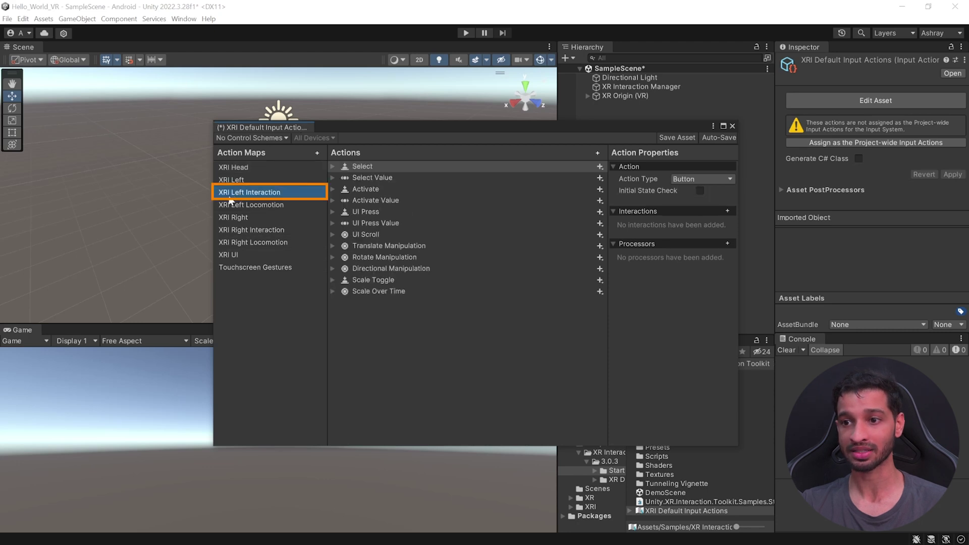
pyautogui.click(332, 167)
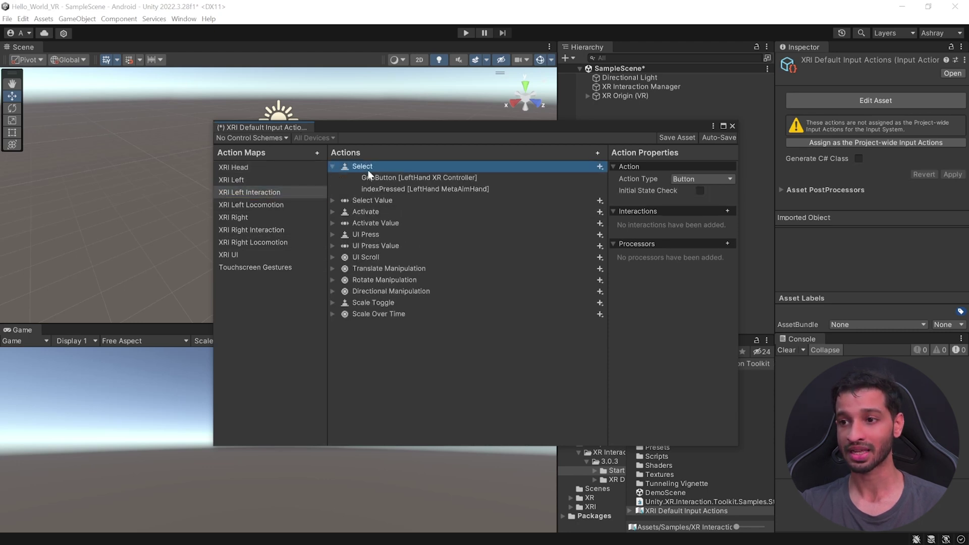
pyautogui.click(333, 212)
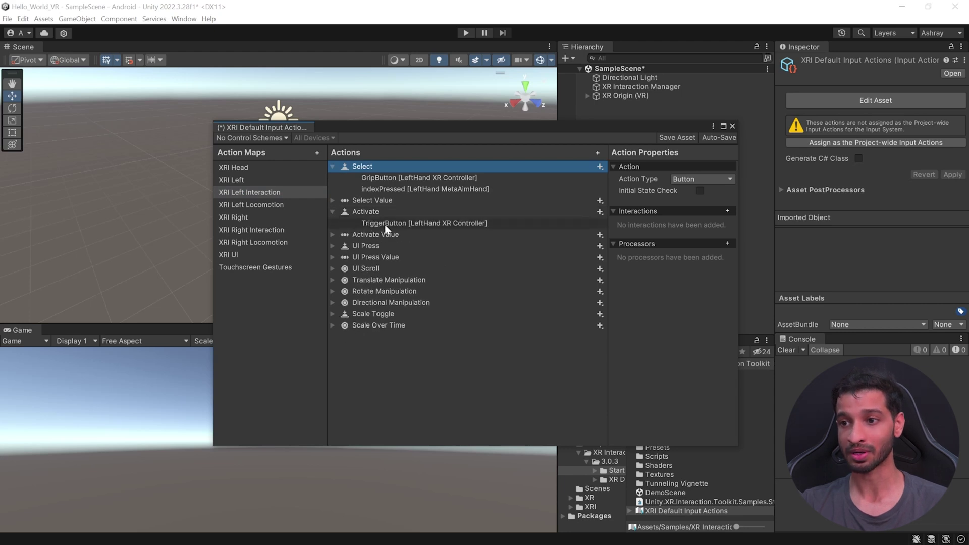
pyautogui.click(264, 205)
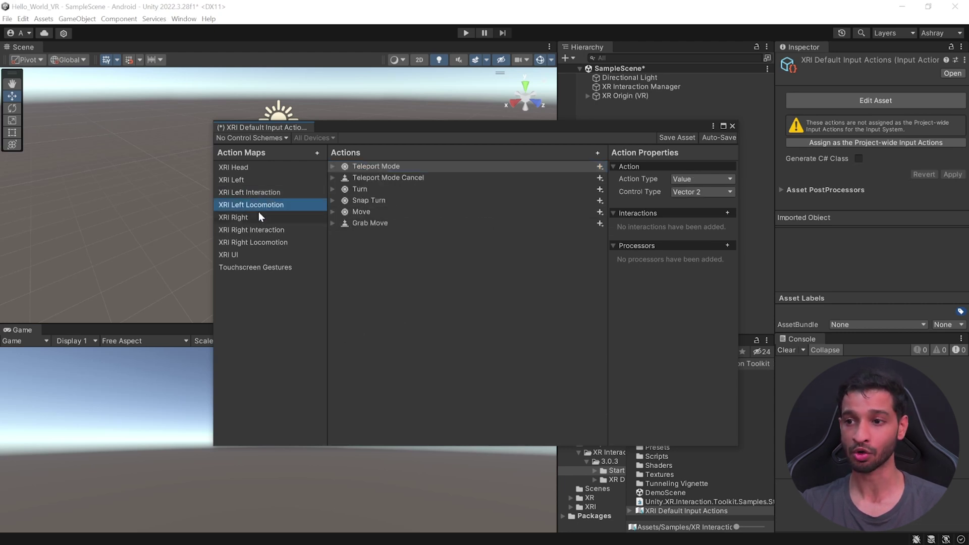
pyautogui.click(333, 211)
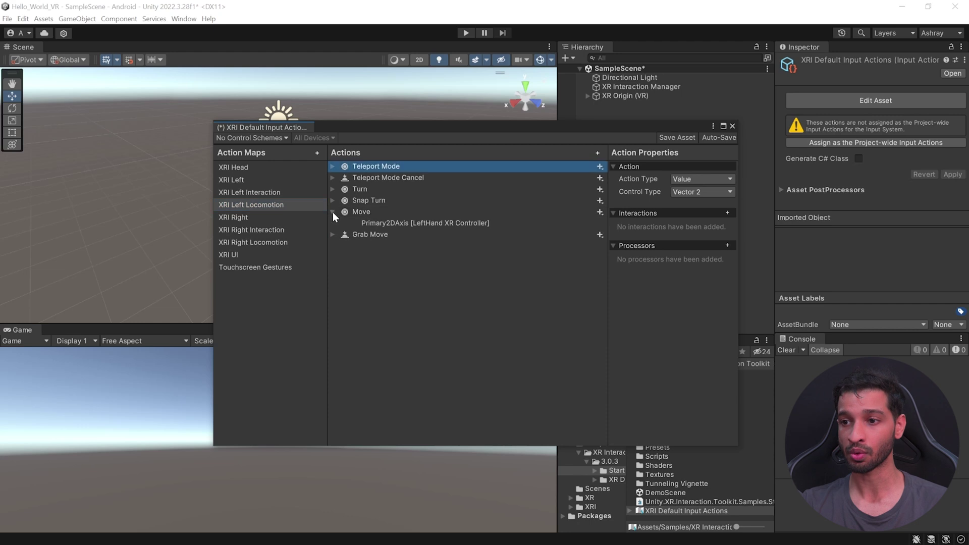
pyautogui.click(425, 223)
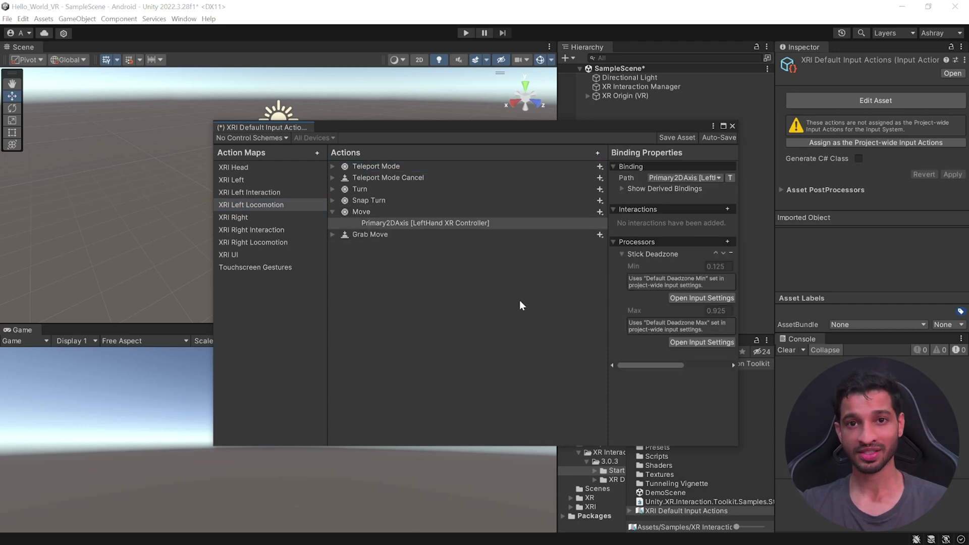
pyautogui.click(350, 222)
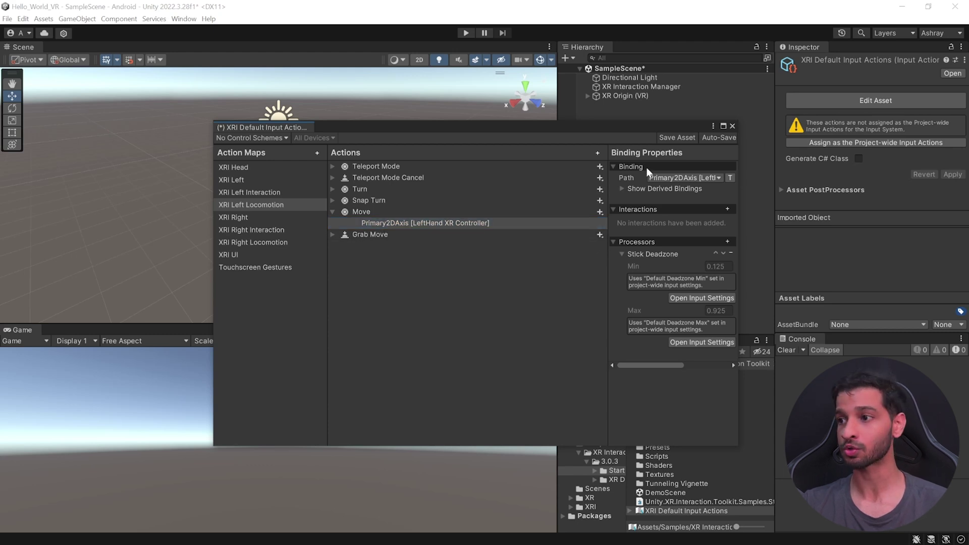
pyautogui.click(712, 178)
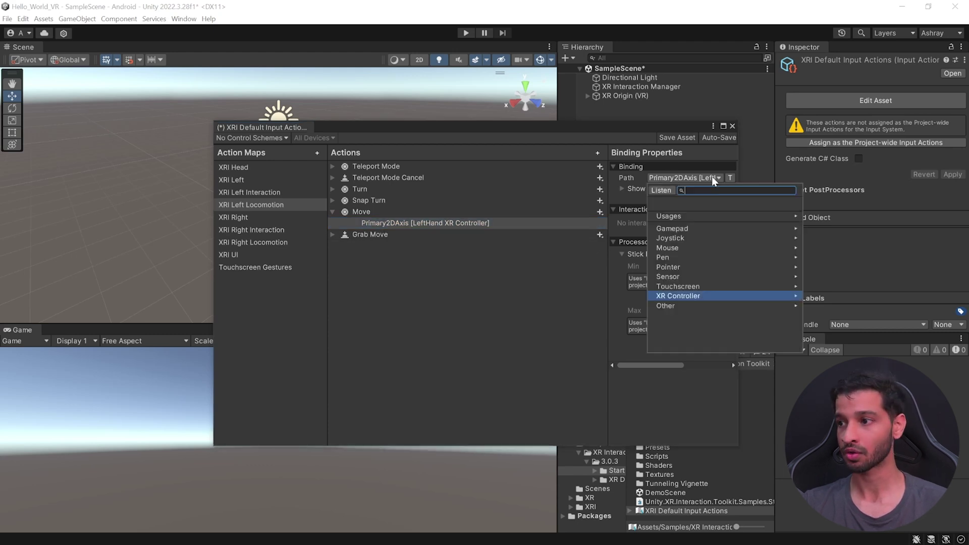
pyautogui.click(682, 295)
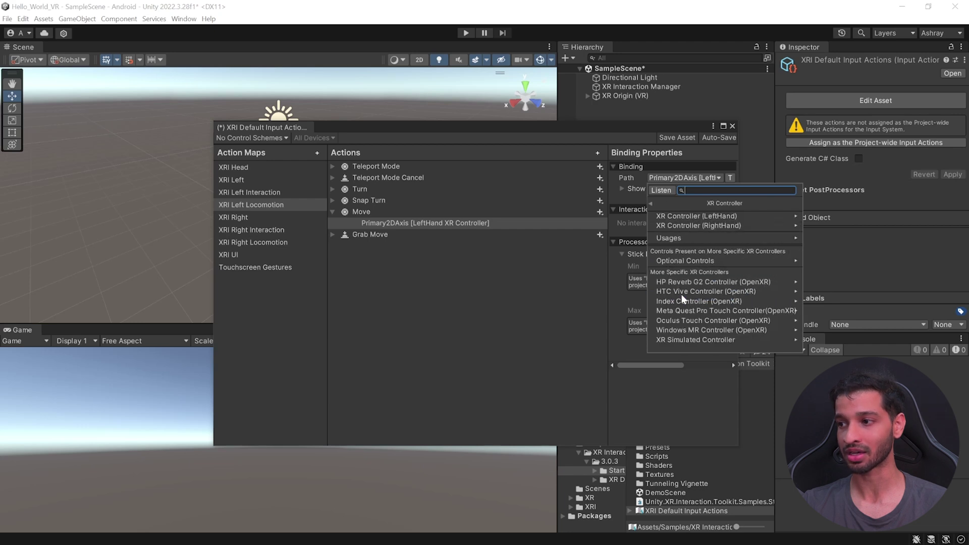
pyautogui.click(729, 214)
pyautogui.click(720, 217)
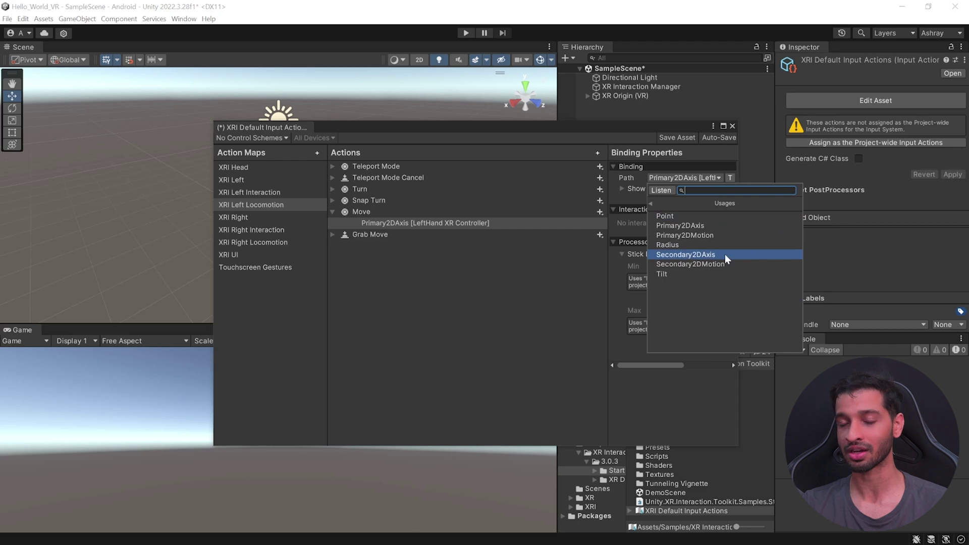
pyautogui.click(528, 277)
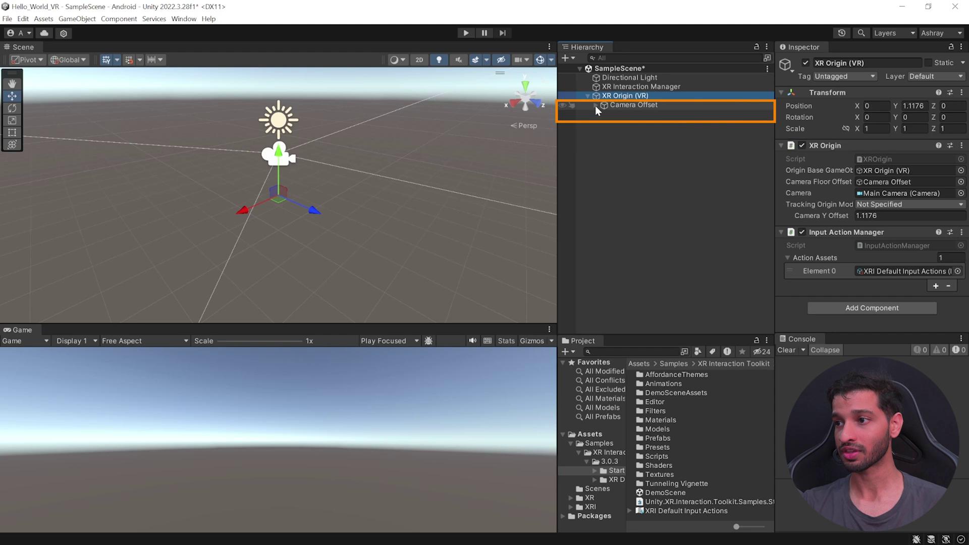
# Expand the XR Origin rig, create an empty child under Camera Offset, duplicate it, and rename them
pyautogui.click(596, 105)
pyautogui.click(647, 114)
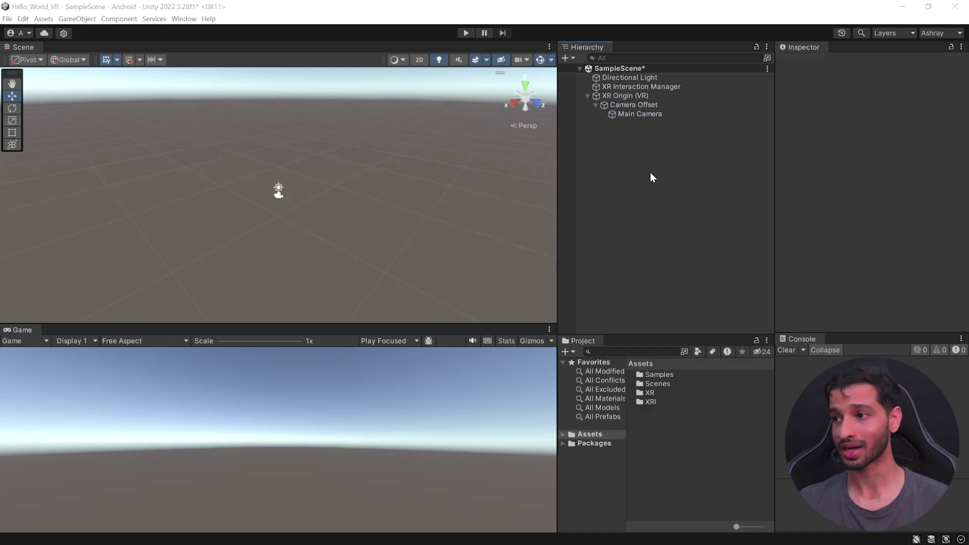
pyautogui.click(632, 106)
pyautogui.rightClick(632, 107)
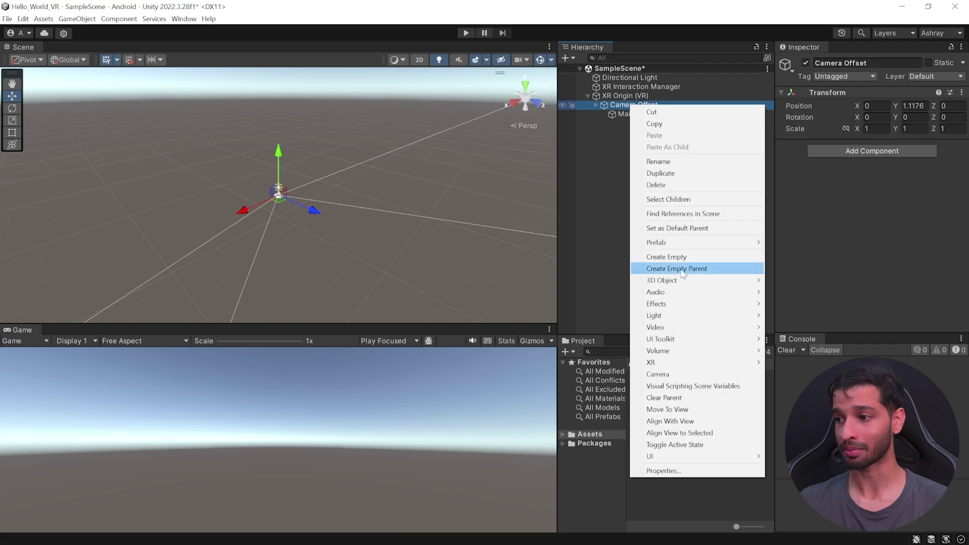
pyautogui.click(656, 256)
pyautogui.hotkey('ctrl', 'd')
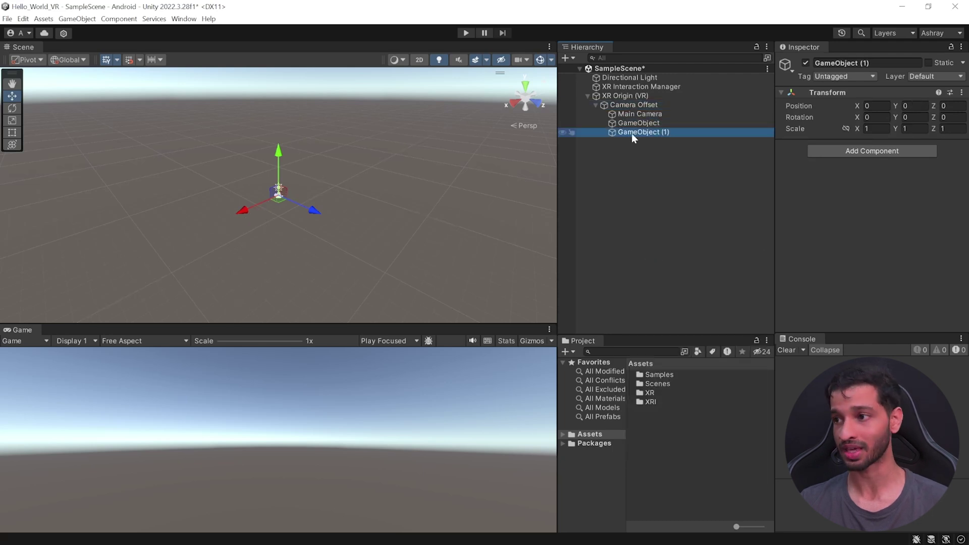
pyautogui.click(639, 124)
pyautogui.click(639, 123)
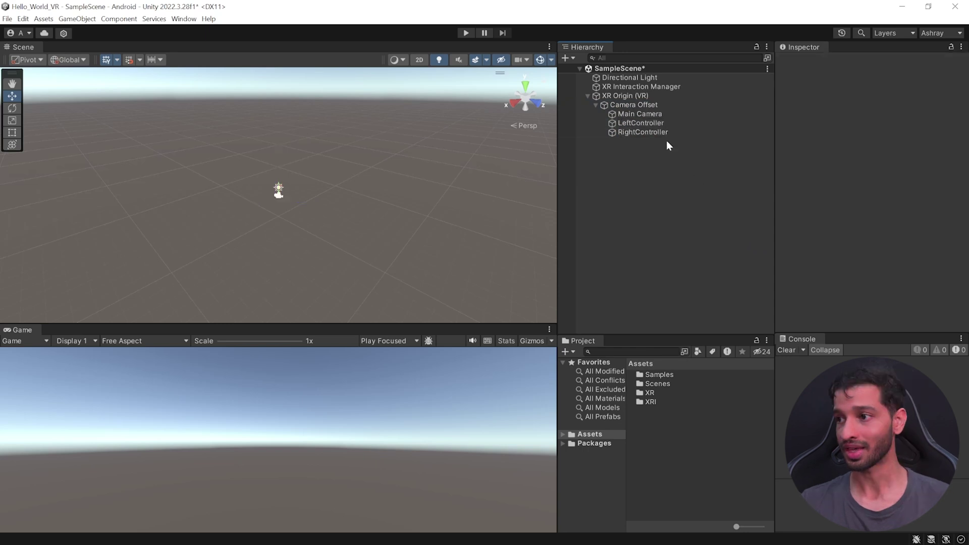
# Add a Tracked Pose Driver (Input System) component to both controller objects
pyautogui.click(653, 125)
pyautogui.keyDown('shift'); pyautogui.click(653, 133); pyautogui.keyUp('shift')
pyautogui.click(856, 147)
pyautogui.write('track')
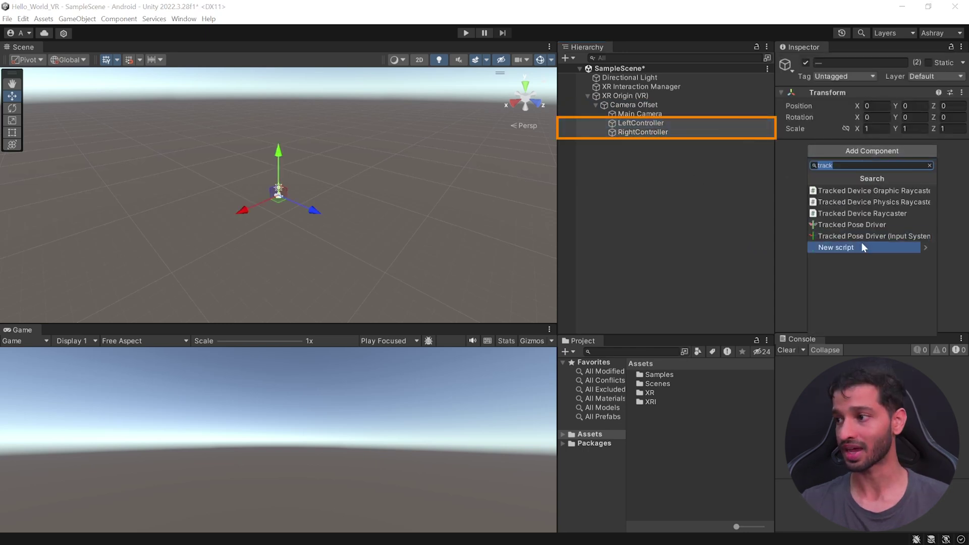
pyautogui.click(889, 238)
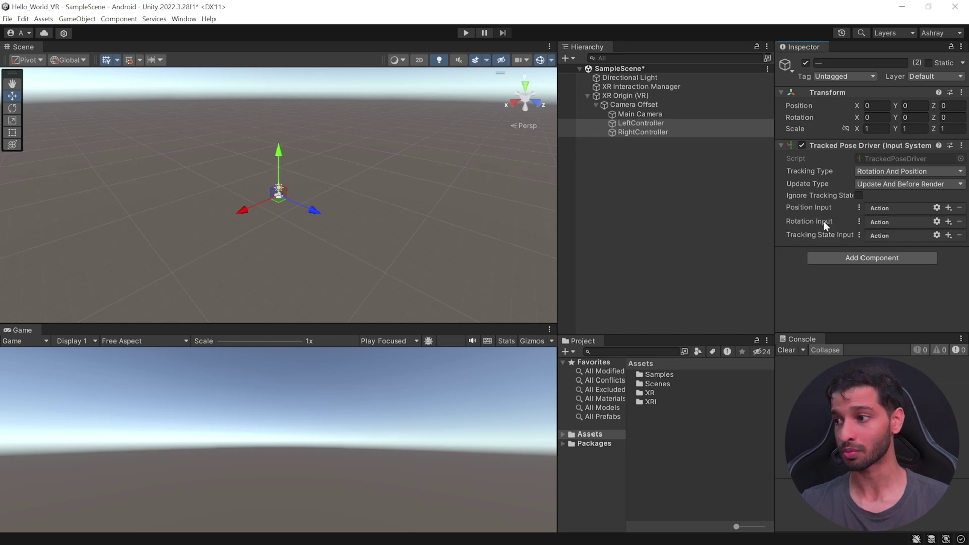
# Switch the Position, Rotation and Tracking State inputs to use action references
pyautogui.click(858, 207)
pyautogui.click(857, 220)
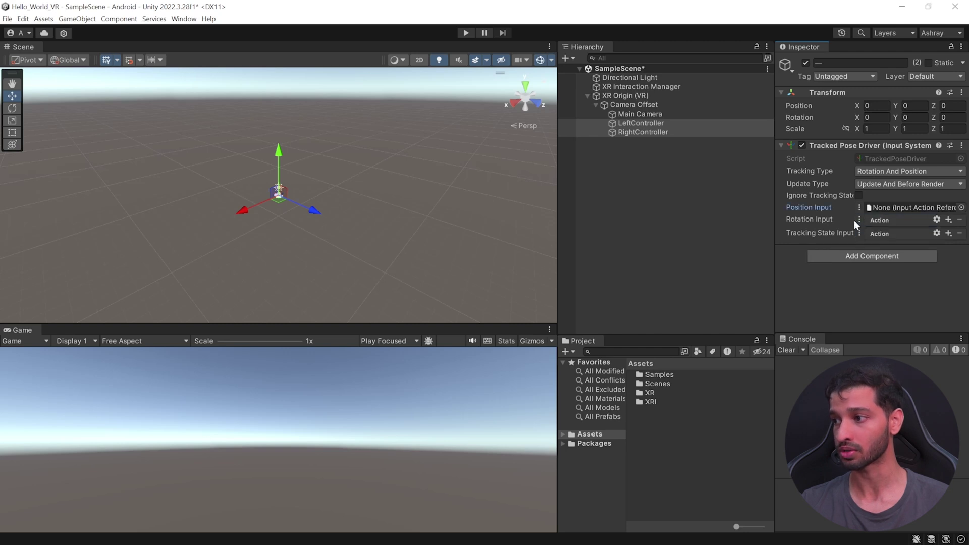
pyautogui.click(859, 219)
pyautogui.click(862, 228)
pyautogui.click(859, 231)
pyautogui.click(862, 242)
# Bind LeftController to XRI Left/Position, XRI Left/Rotation and XRI Left/Tracking State
pyautogui.click(639, 124)
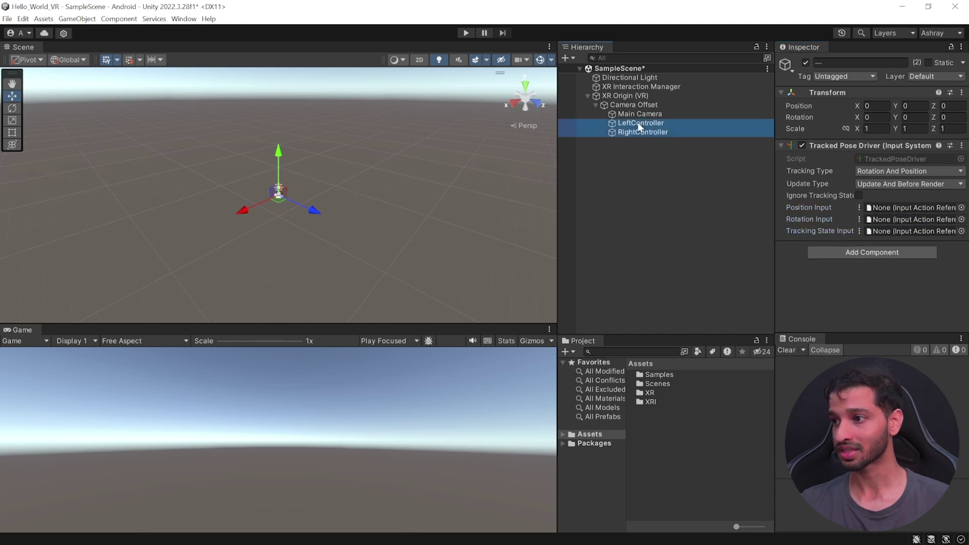
pyautogui.click(638, 122)
pyautogui.click(962, 208)
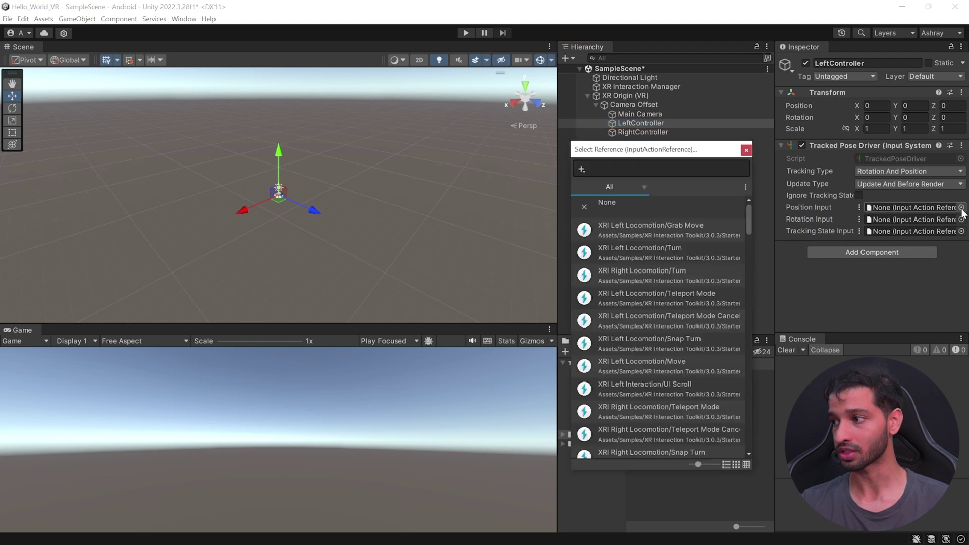
pyautogui.write('posi')
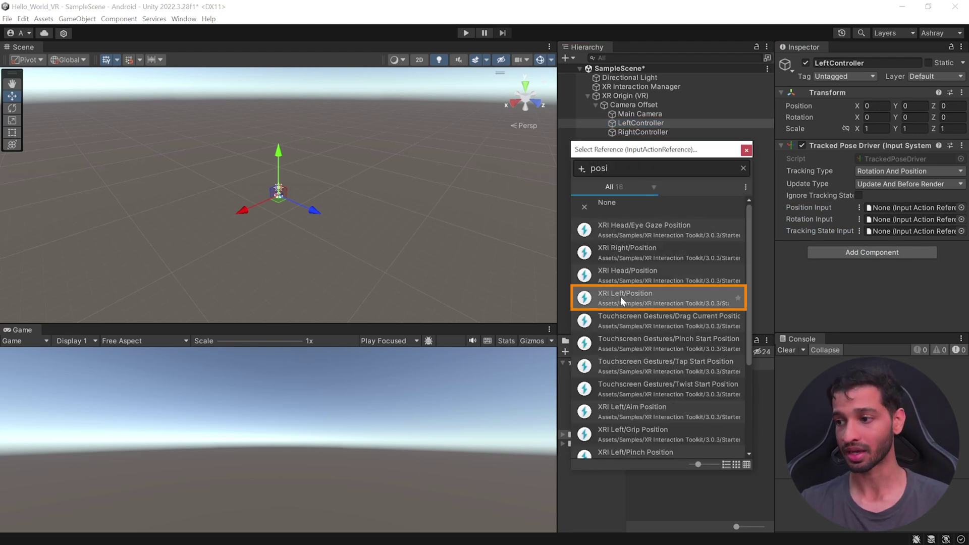
pyautogui.click(644, 296)
pyautogui.click(962, 219)
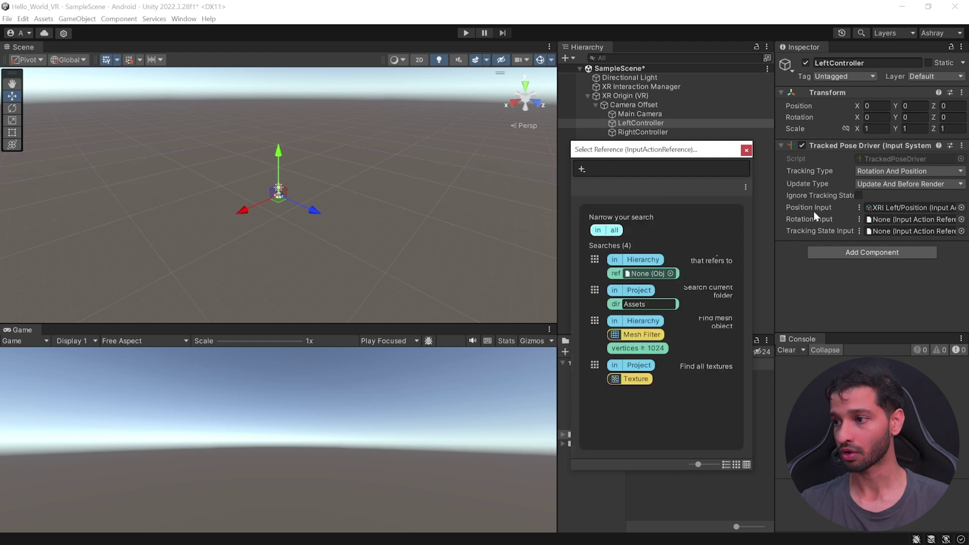
pyautogui.write('rota')
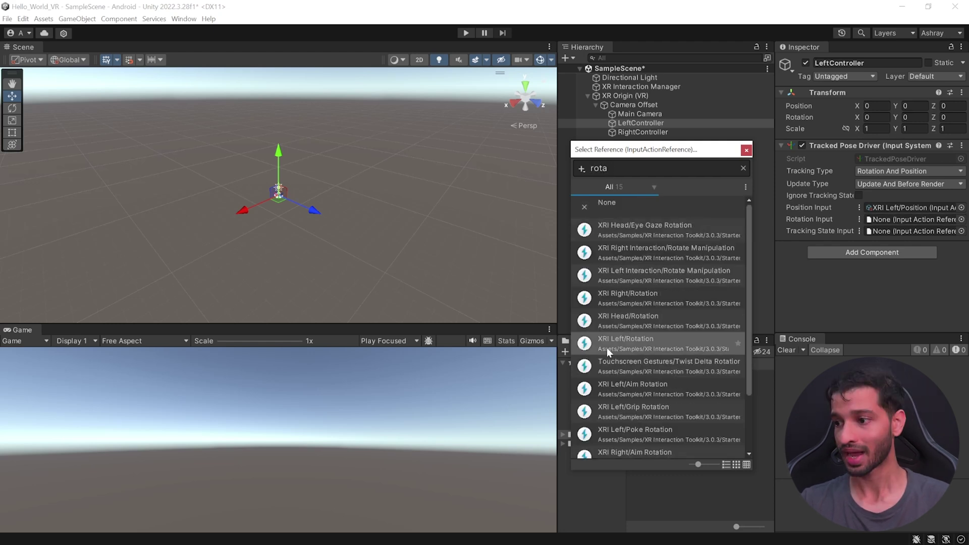
pyautogui.click(652, 341)
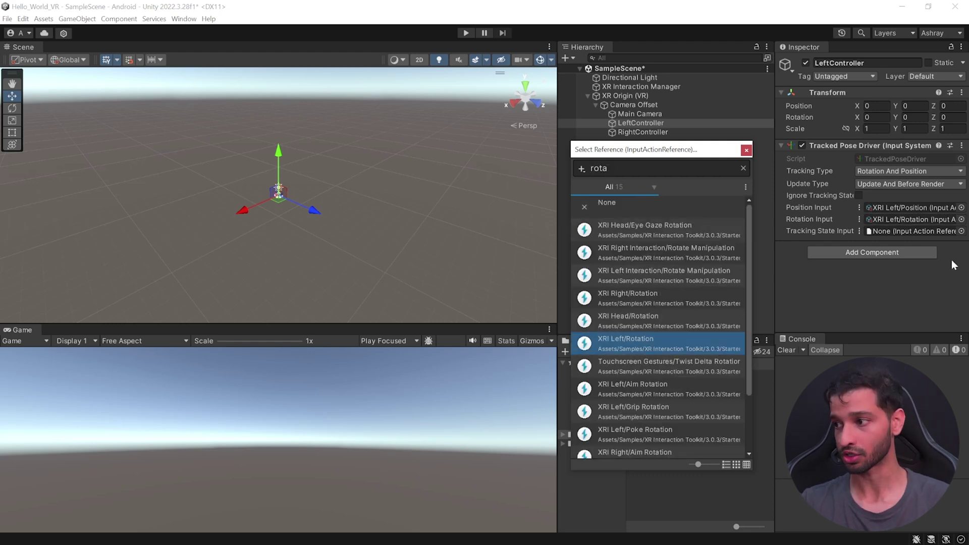
pyautogui.click(961, 231)
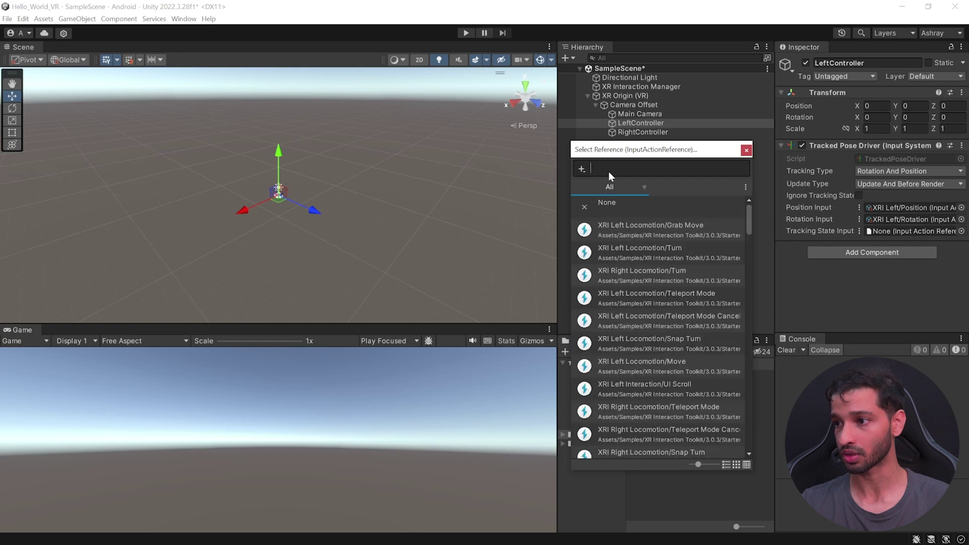
pyautogui.write('trackin')
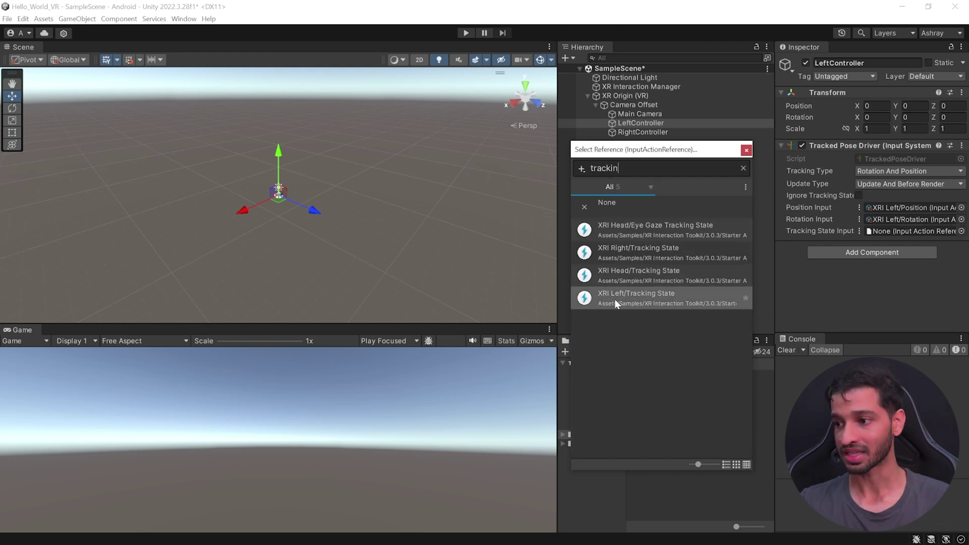
pyautogui.click(651, 298)
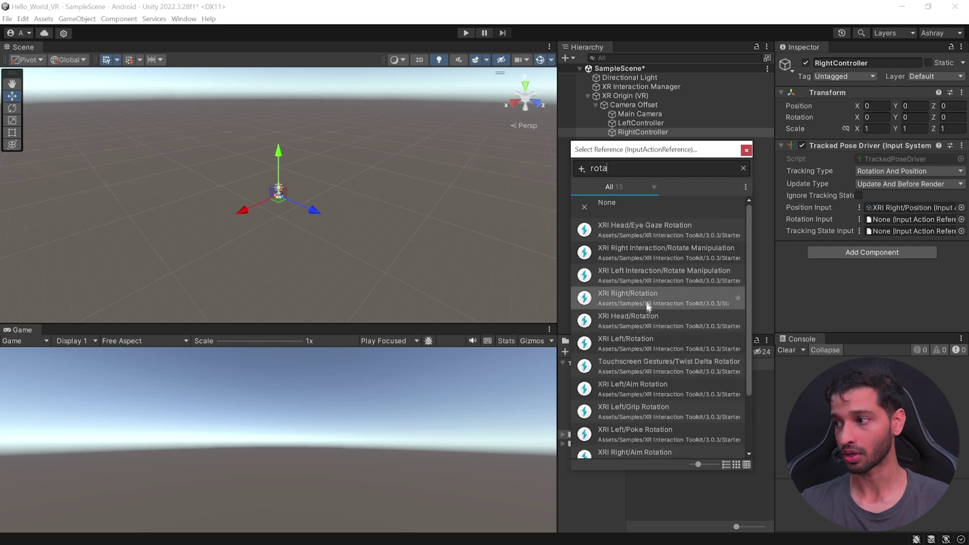
# Assign XRI Right/Rotation to RightController's rotation input
pyautogui.click(648, 303)
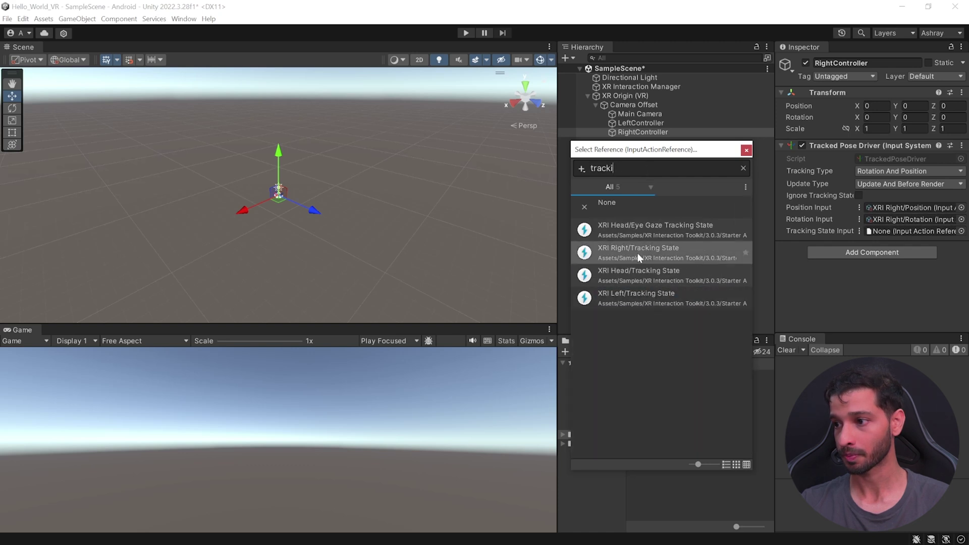
pyautogui.doubleClick(637, 253)
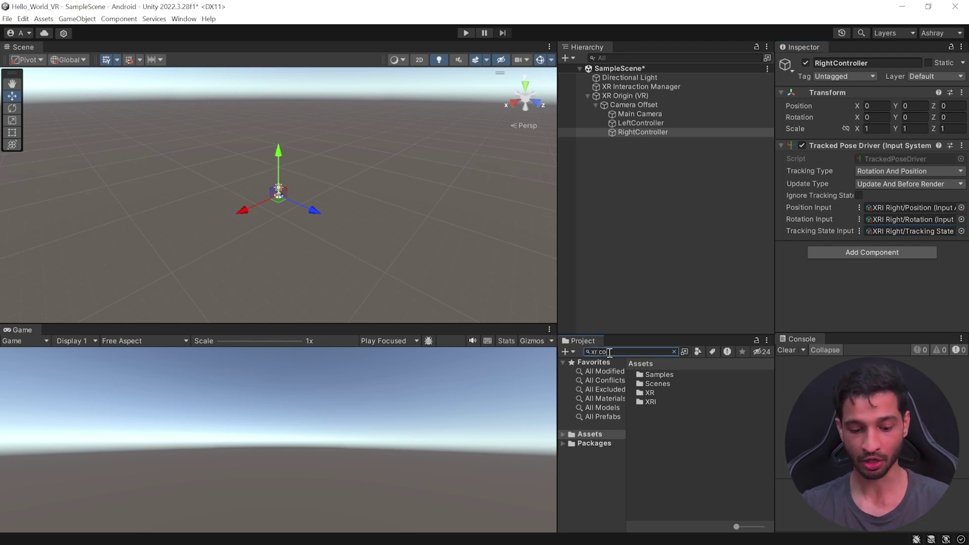
# Drag the XR Controller Left and Right prefabs onto LeftController and RightController
pyautogui.write('nt')
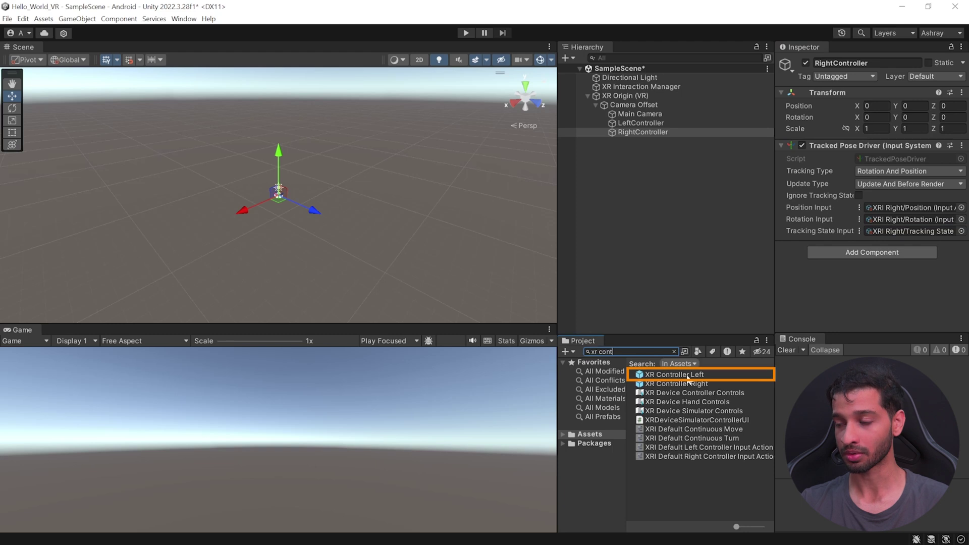
pyautogui.moveTo(688, 377); pyautogui.dragTo(642, 125)
pyautogui.moveTo(671, 388); pyautogui.dragTo(645, 147)
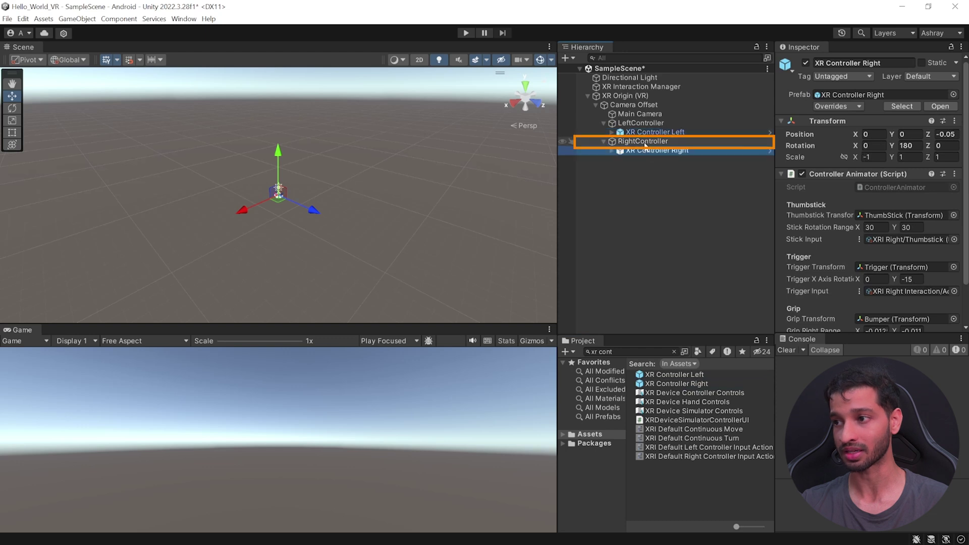
pyautogui.click(613, 184)
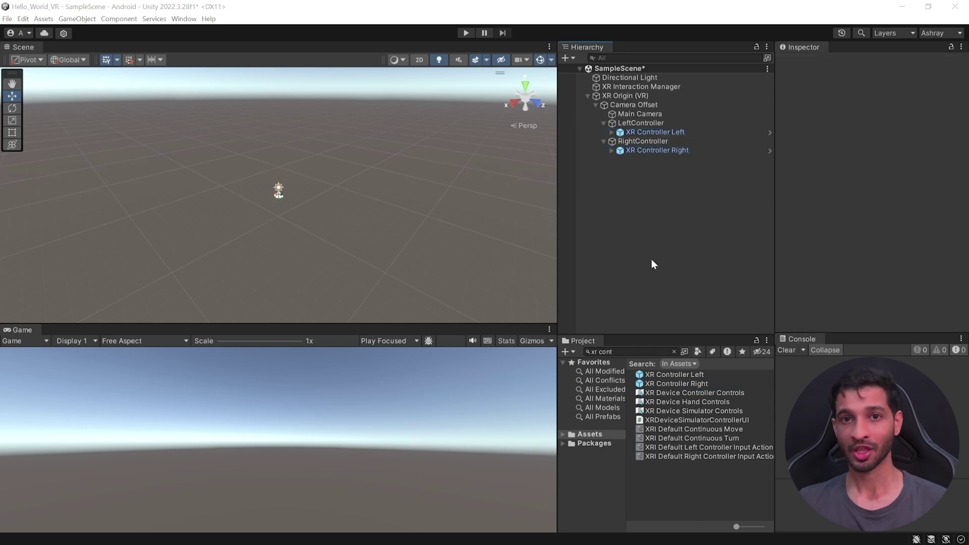
# Add a plane at the origin with the Concrete Dark Blue material
pyautogui.rightClick(588, 175)
pyautogui.moveTo(656, 325)
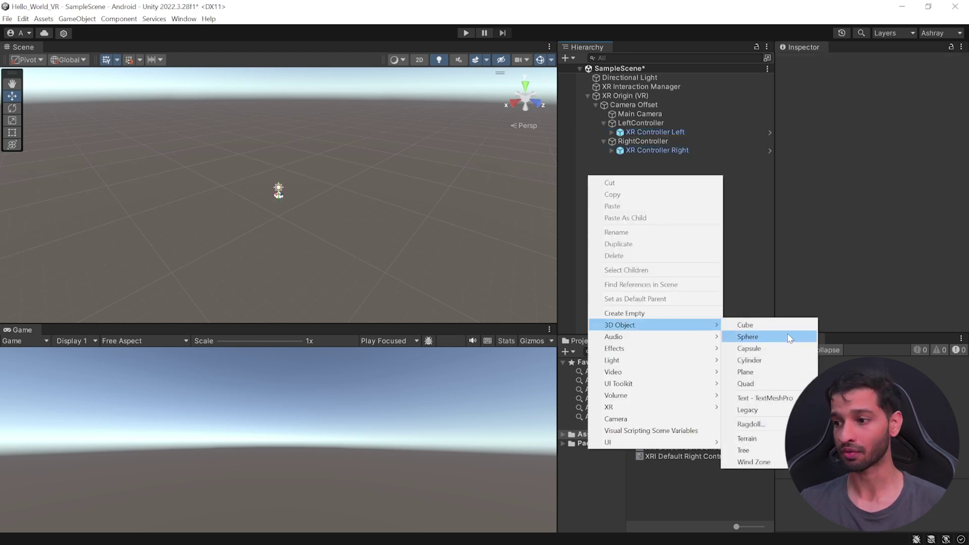
pyautogui.click(766, 376)
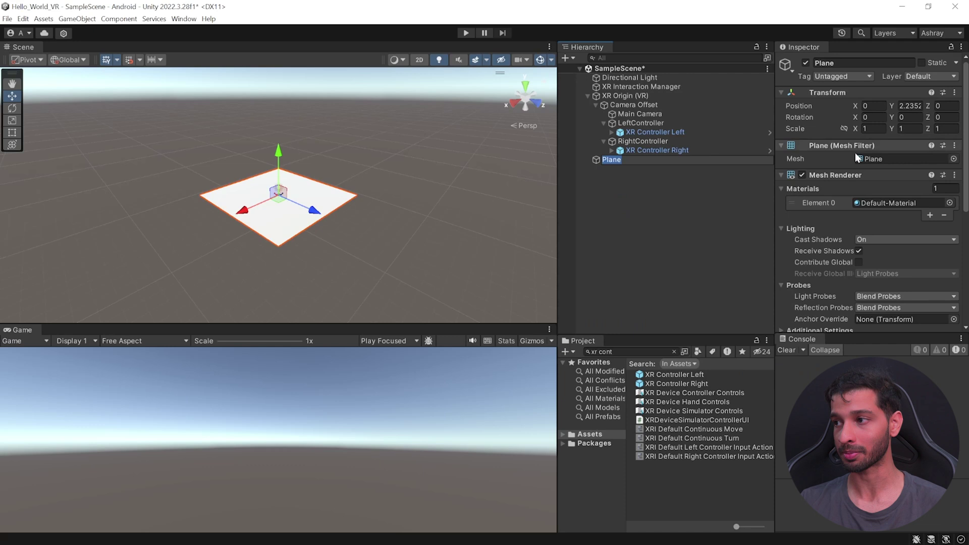
pyautogui.click(955, 92)
pyautogui.click(879, 104)
pyautogui.click(950, 203)
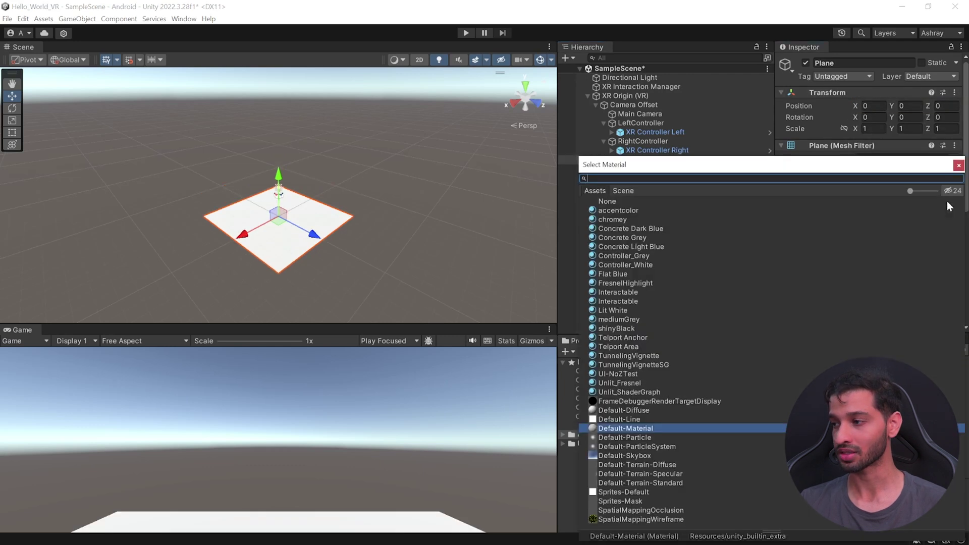
pyautogui.doubleClick(631, 228)
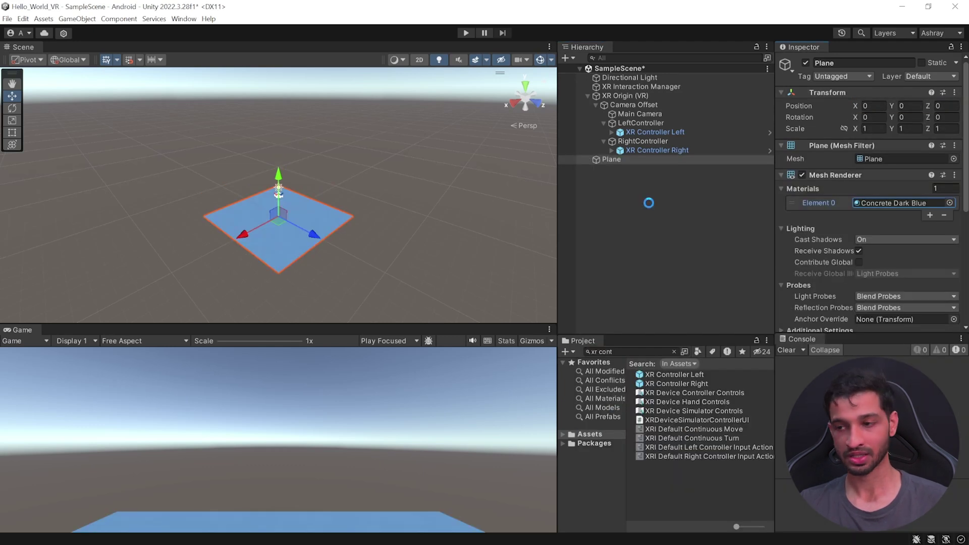
# Play-test the scene, then set XR Origin's Tracking Origin Mode to Floor and save
pyautogui.click(463, 33)
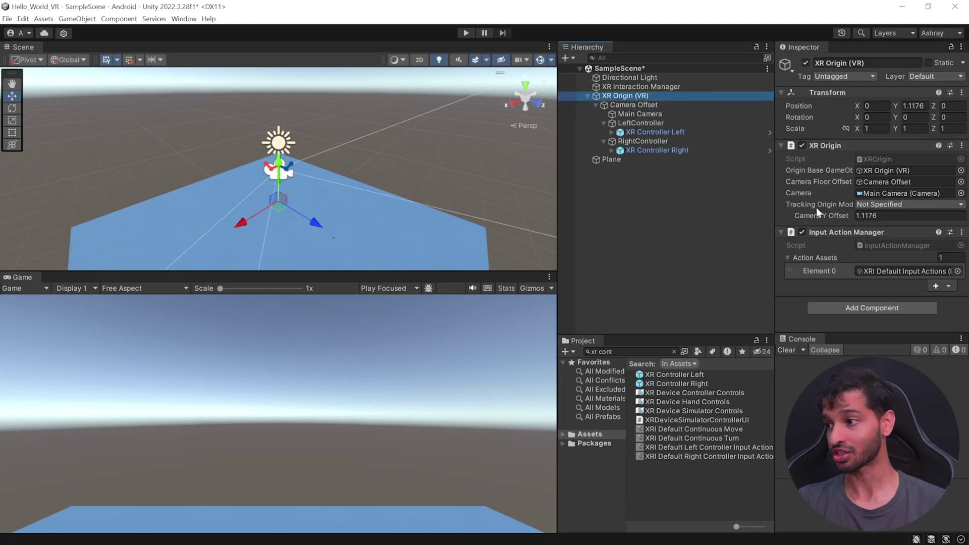
pyautogui.click(887, 205)
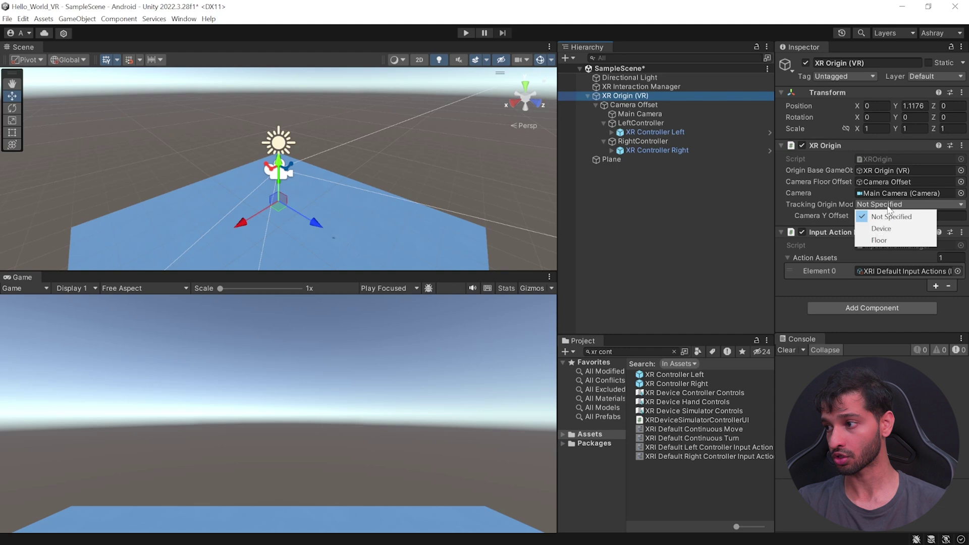
pyautogui.click(879, 241)
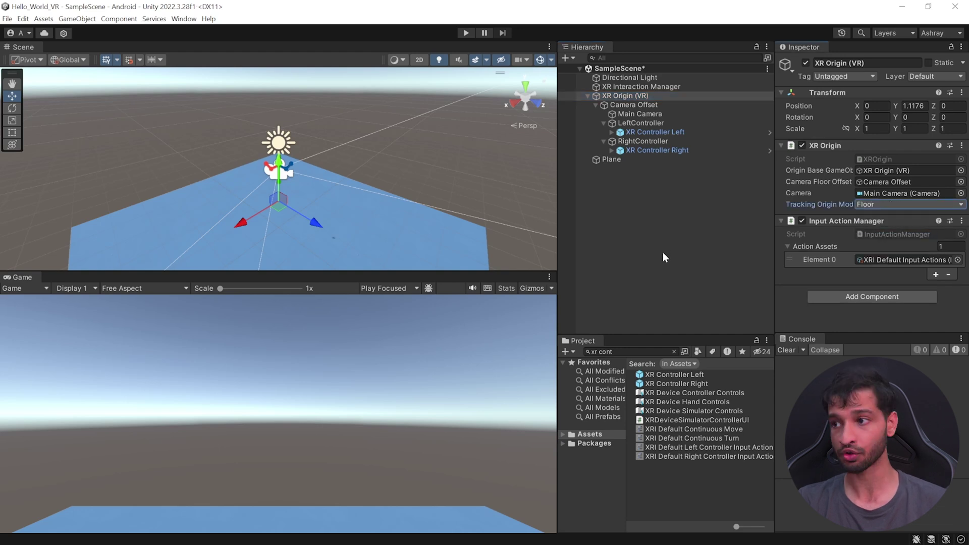
pyautogui.hotkey('ctrl', 's')
# Enter Play mode to test the tracked controllers over the dark-blue floor
pyautogui.click(466, 35)
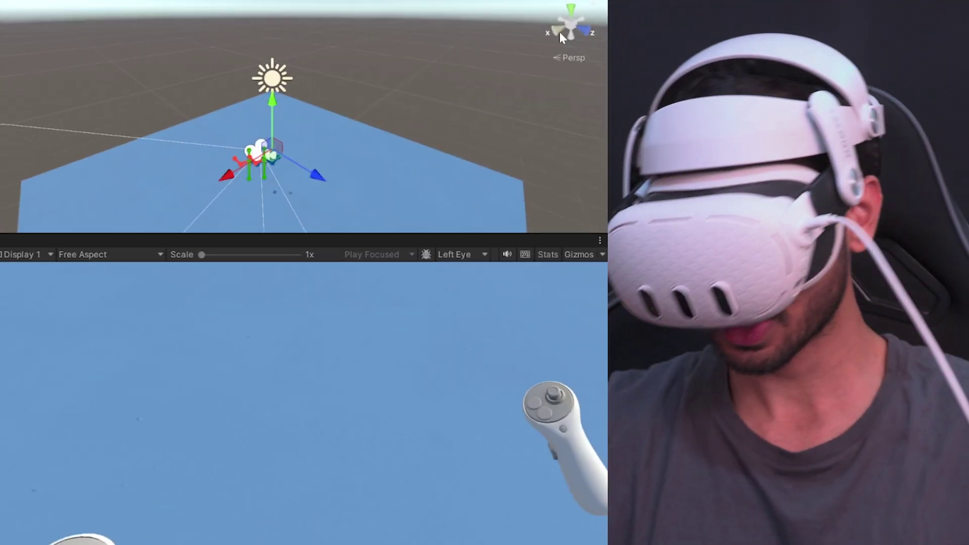